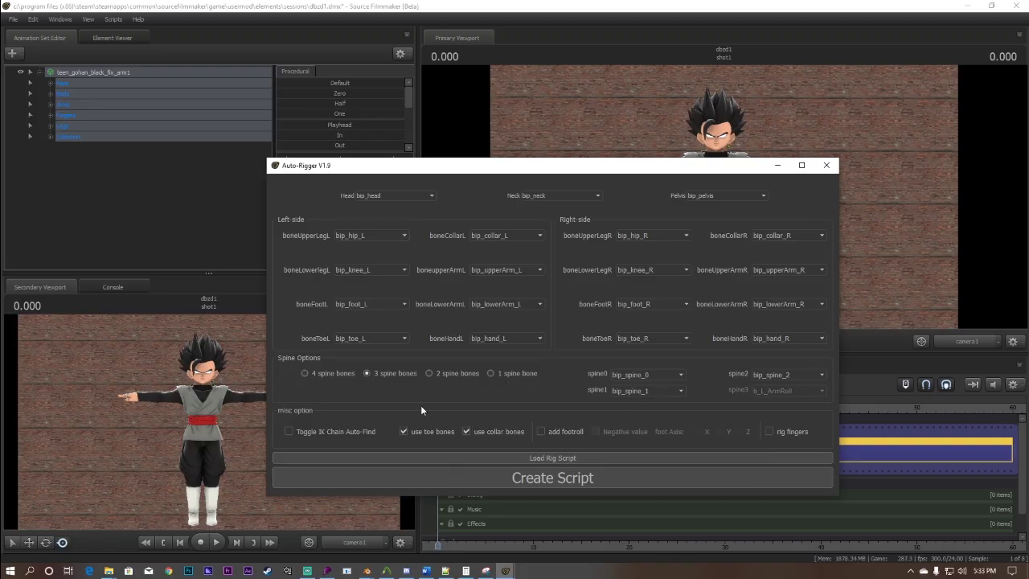
# - Generate the Auto-Rigger script rig_teen_gohan_black_fix_arm.py and dismiss the success message
pyautogui.click(478, 479)
pyautogui.click(512, 306)
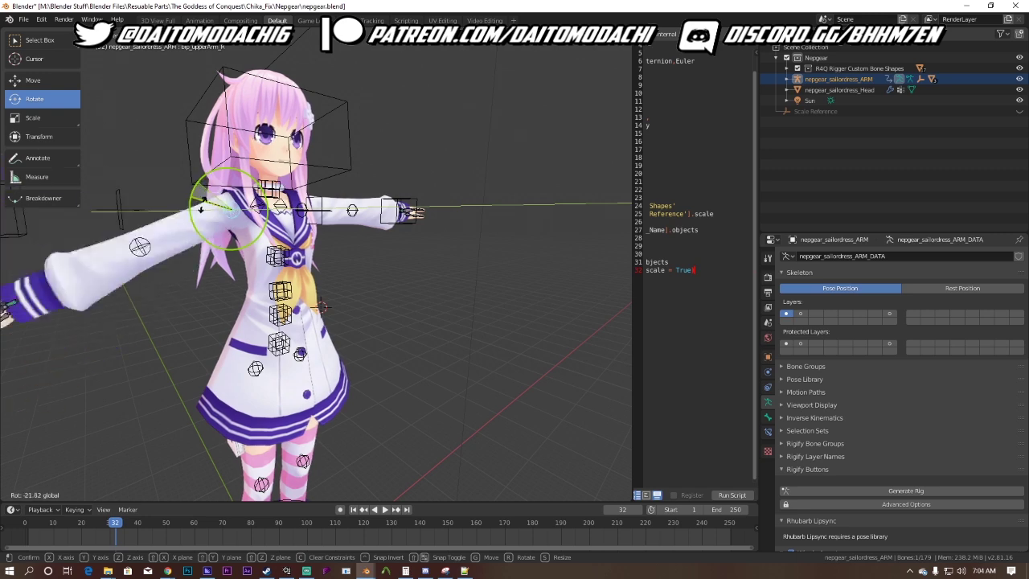
pyautogui.moveTo(197, 193); pyautogui.dragTo(172, 283, button='middle')
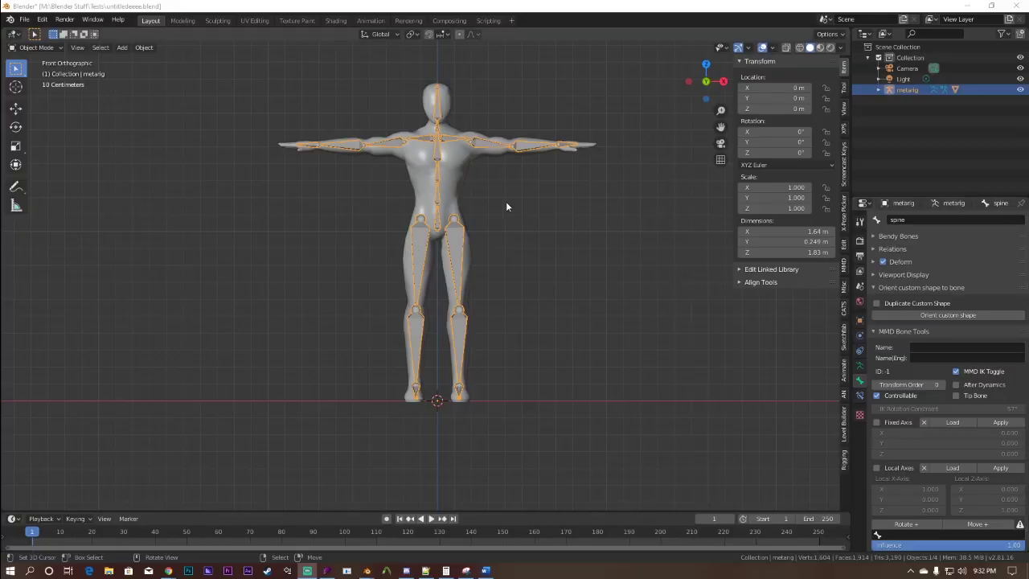
# - Clear the selection, bring up the Gridman window, then select Gridman_arm and the body mesh
pyautogui.click(506, 205)
pyautogui.scroll(1, 500, 205)
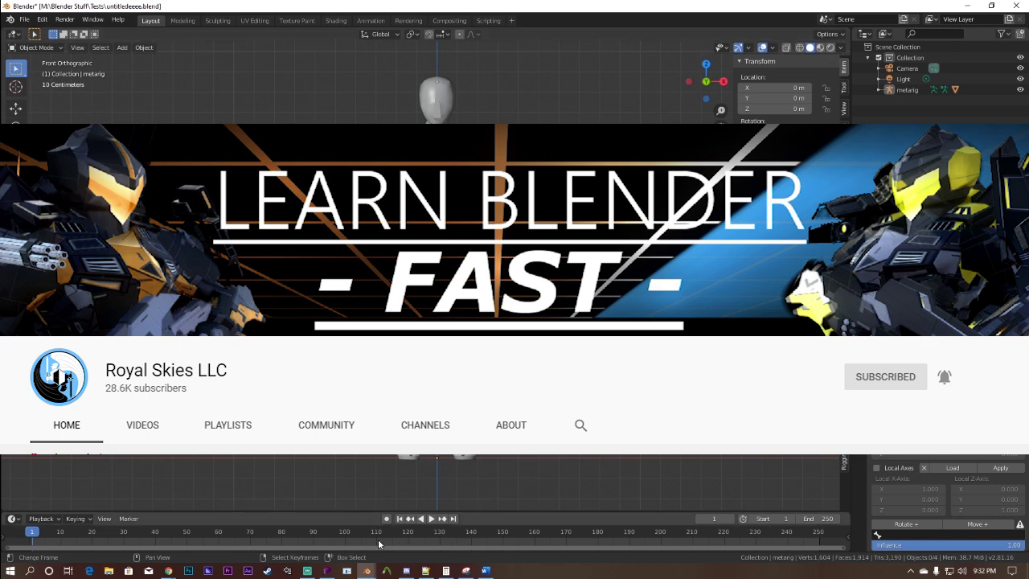
pyautogui.moveTo(368, 569)
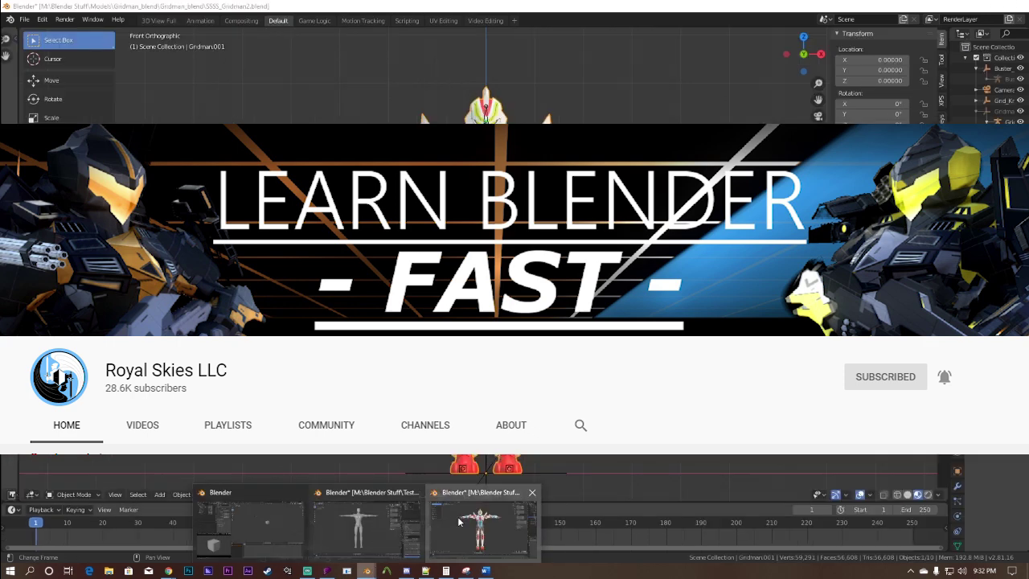
pyautogui.click(453, 523)
pyautogui.click(487, 210)
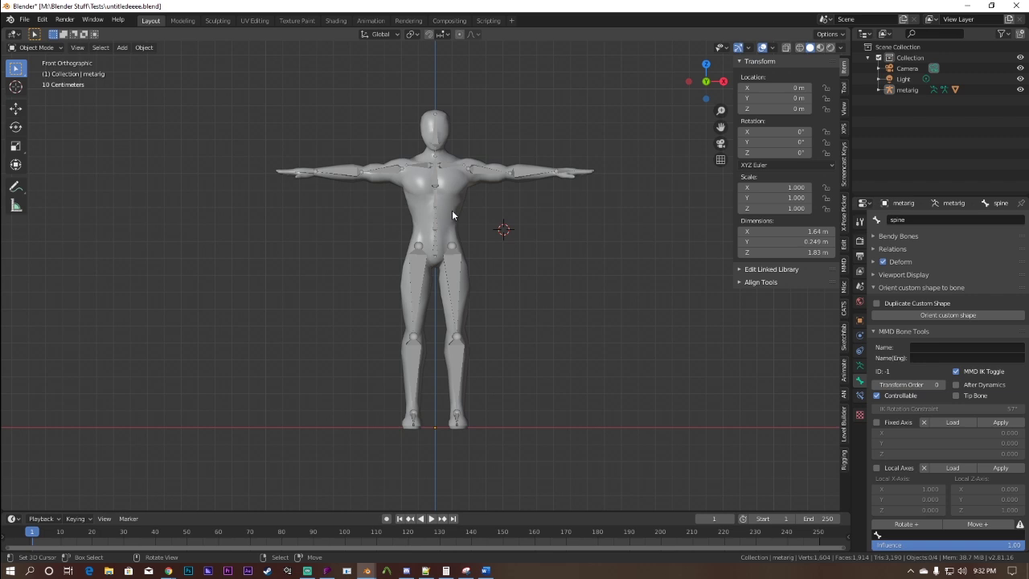
pyautogui.click(452, 212)
# - Inspect the BLENDO_Blendo-BODY mesh's 90° X rotation from above, front and reframed views
pyautogui.moveTo(454, 216); pyautogui.dragTo(398, 336, button='middle')
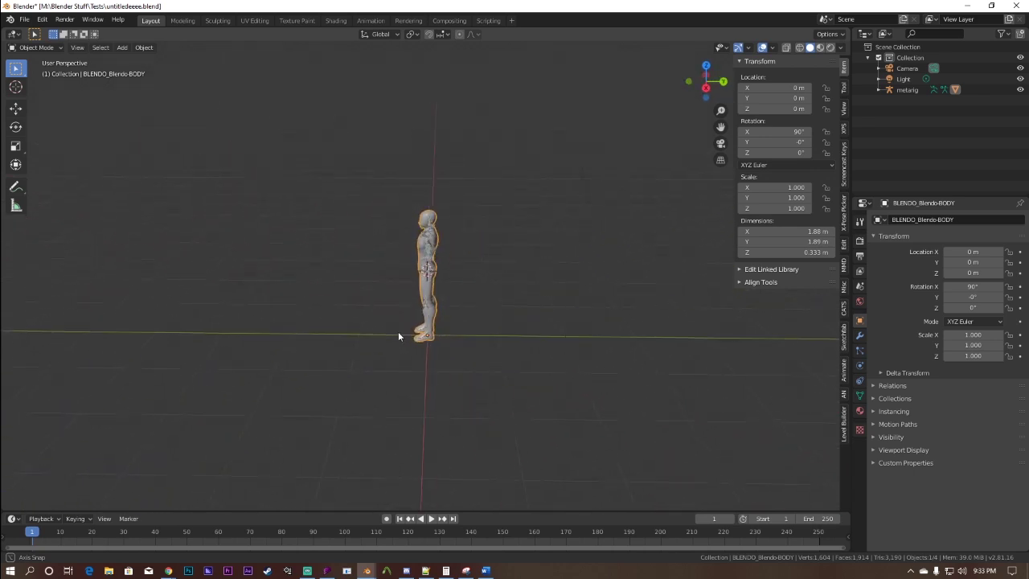
pyautogui.press('KP_1')
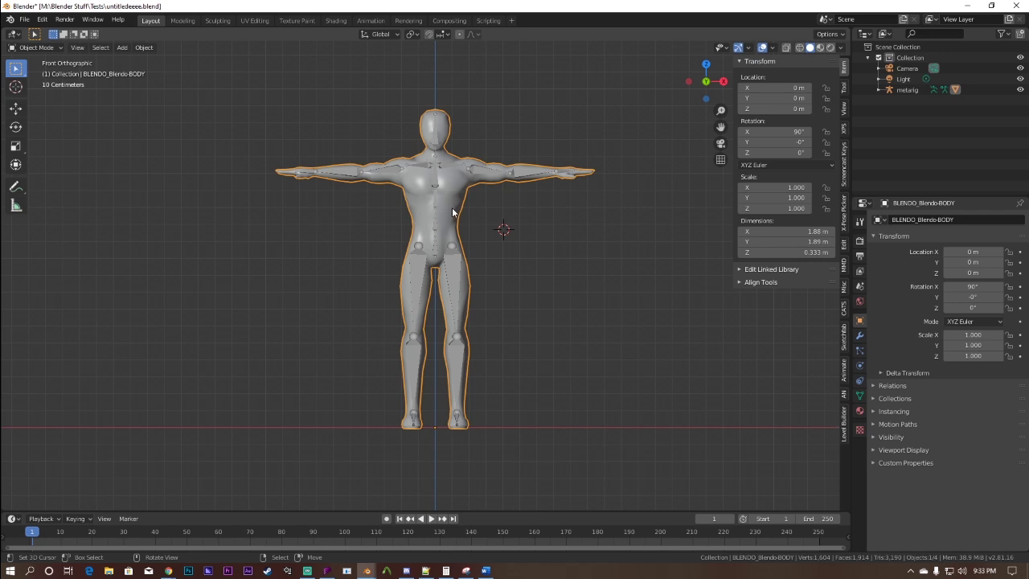
pyautogui.moveTo(439, 209); pyautogui.dragTo(469, 241, button='middle')
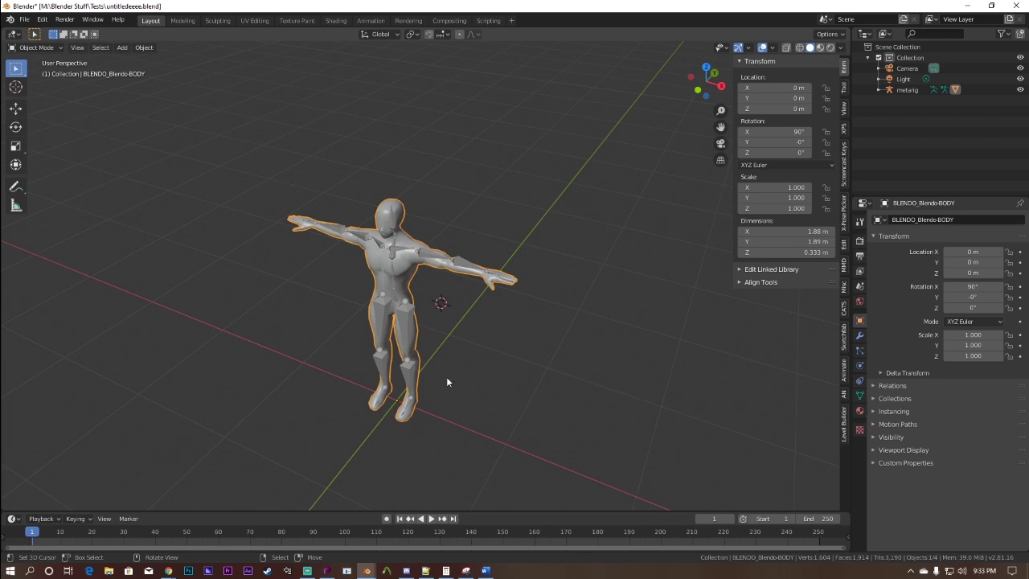
pyautogui.scroll(2, 446, 376)
pyautogui.moveTo(477, 357); pyautogui.dragTo(454, 335, button='middle')
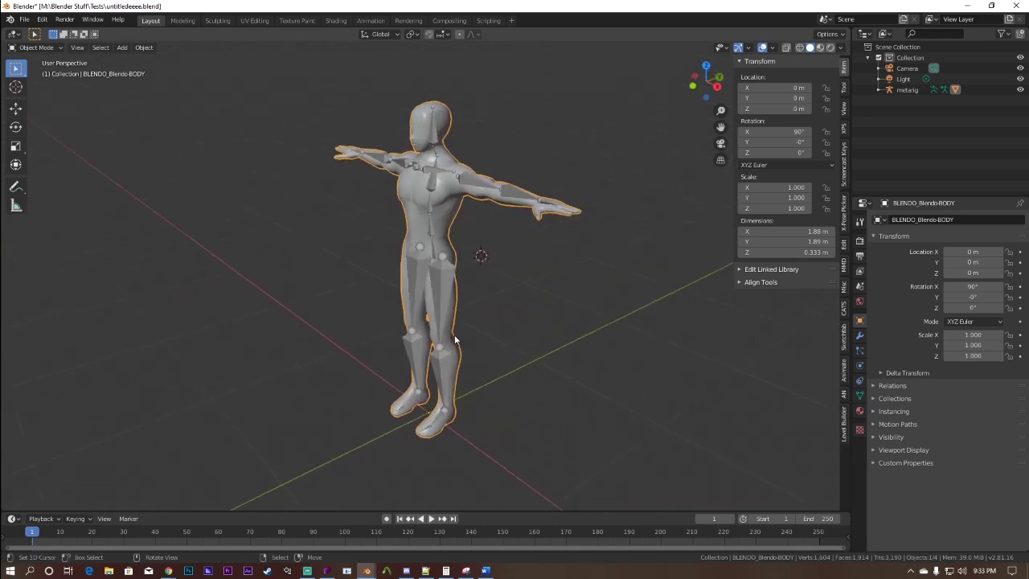
pyautogui.press('KP_Decimal')
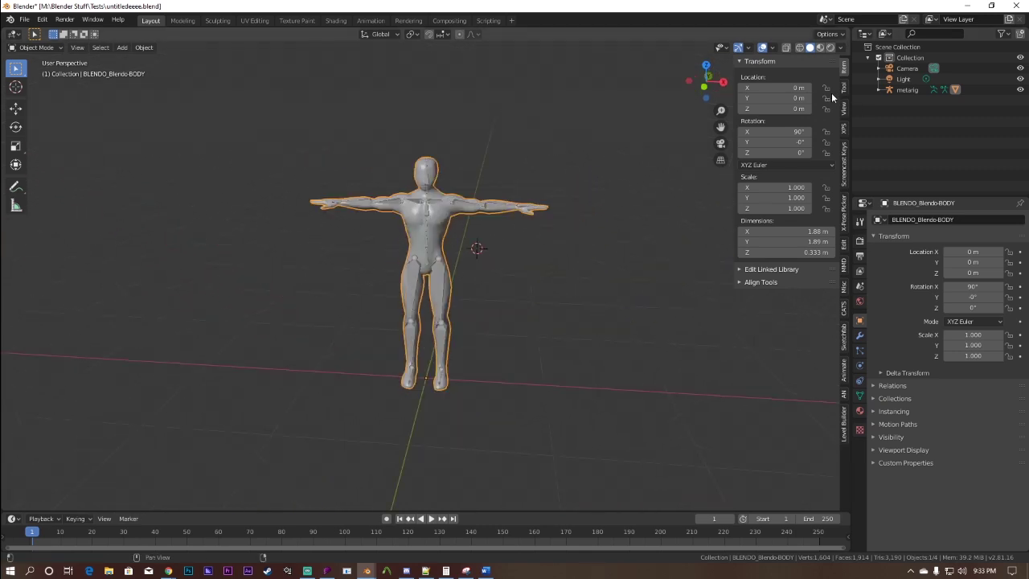
# - Apply all transforms to the body mesh and metarig together, then reselect the body mesh
pyautogui.keyDown('shift'); pyautogui.click(426, 241); pyautogui.keyUp('shift')
pyautogui.hotkey('ctrl', 'a')
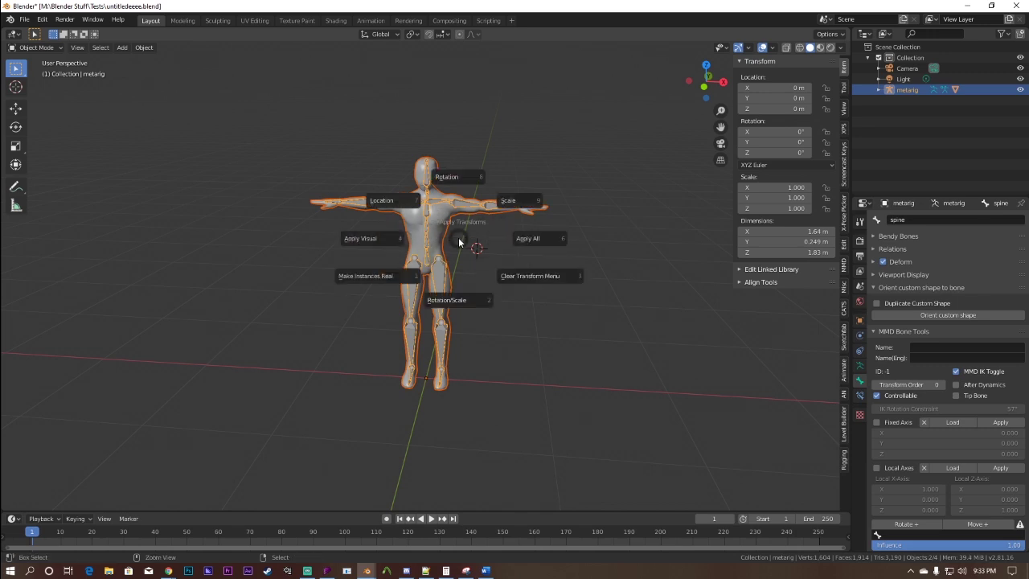
pyautogui.click(516, 239)
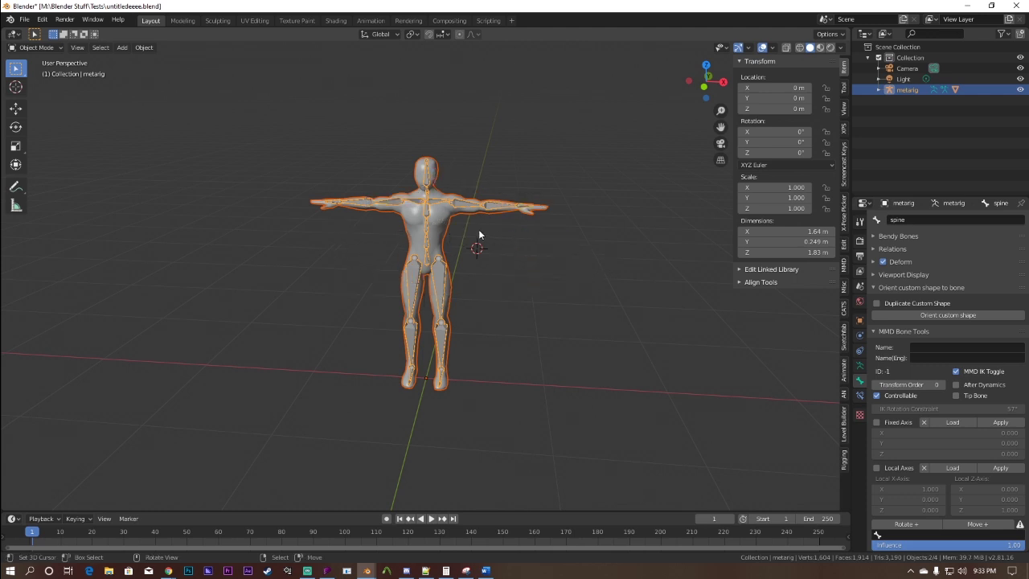
pyautogui.click(446, 228)
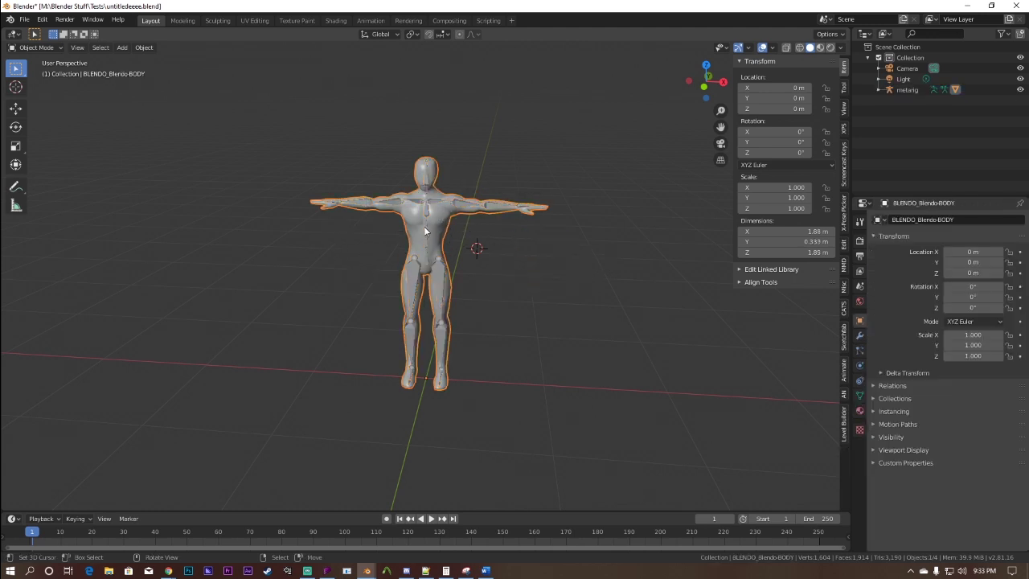
pyautogui.click(425, 231)
pyautogui.click(440, 231)
# - In the metarig's Edit Mode, set the hand.L bone's roll to 0
pyautogui.click(458, 207)
pyautogui.press('Tab')
pyautogui.press('KP_1')
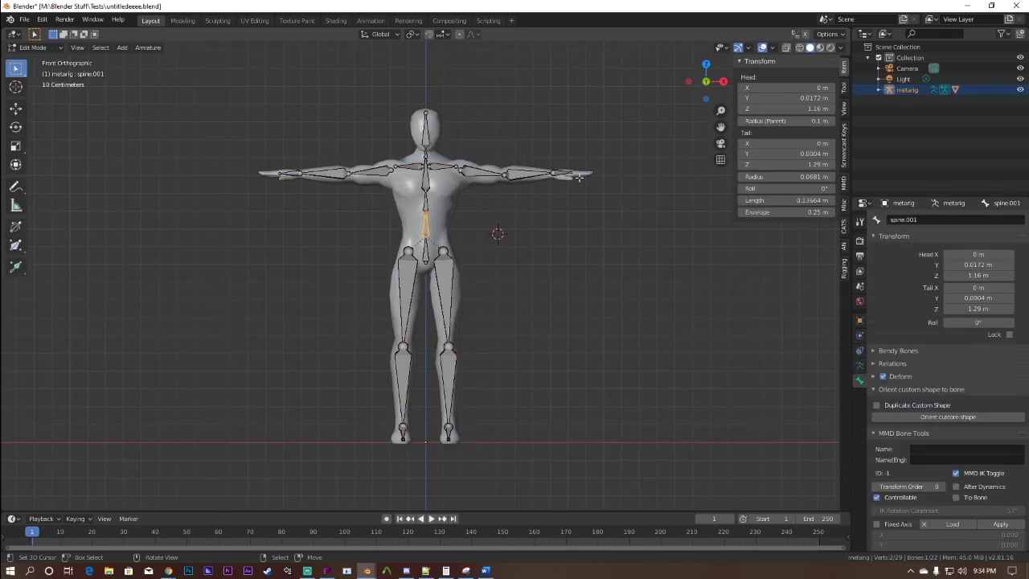
pyautogui.click(561, 172)
pyautogui.hotkey('ctrl', 'Tab')
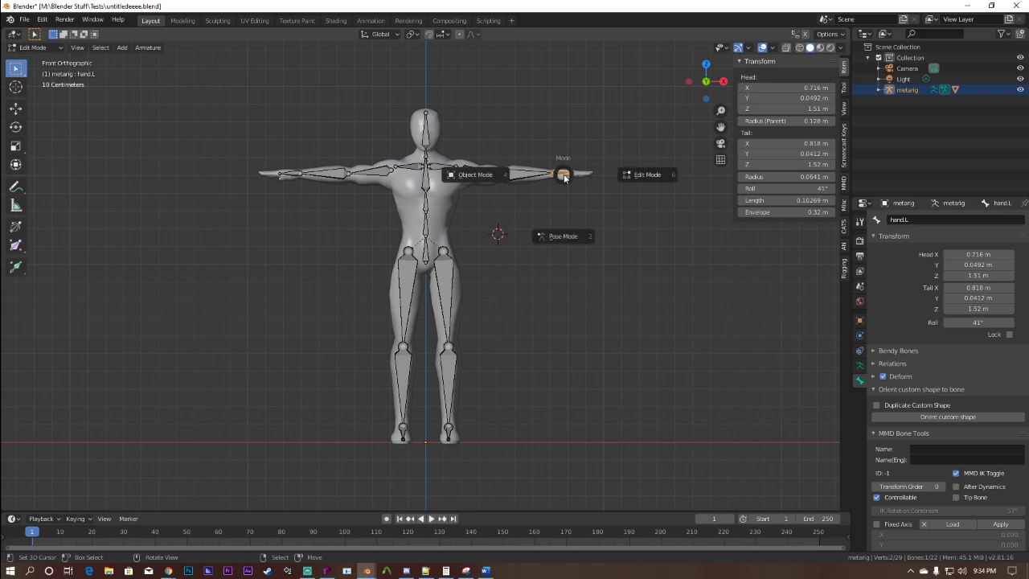
pyautogui.click(663, 173)
pyautogui.scroll(3, 620, 244)
pyautogui.moveTo(620, 244); pyautogui.dragTo(515, 280, button='middle')
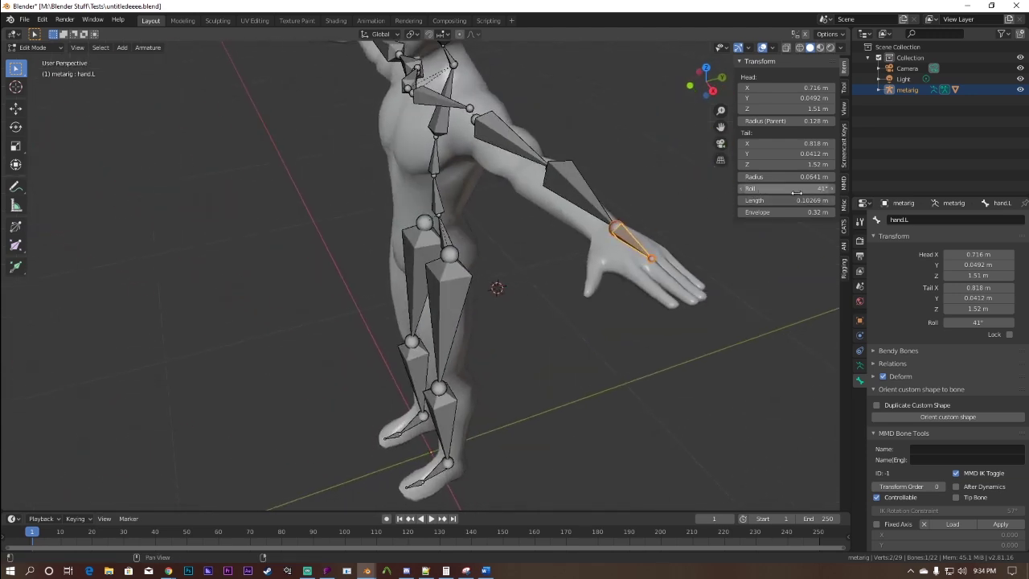
pyautogui.press('Return')
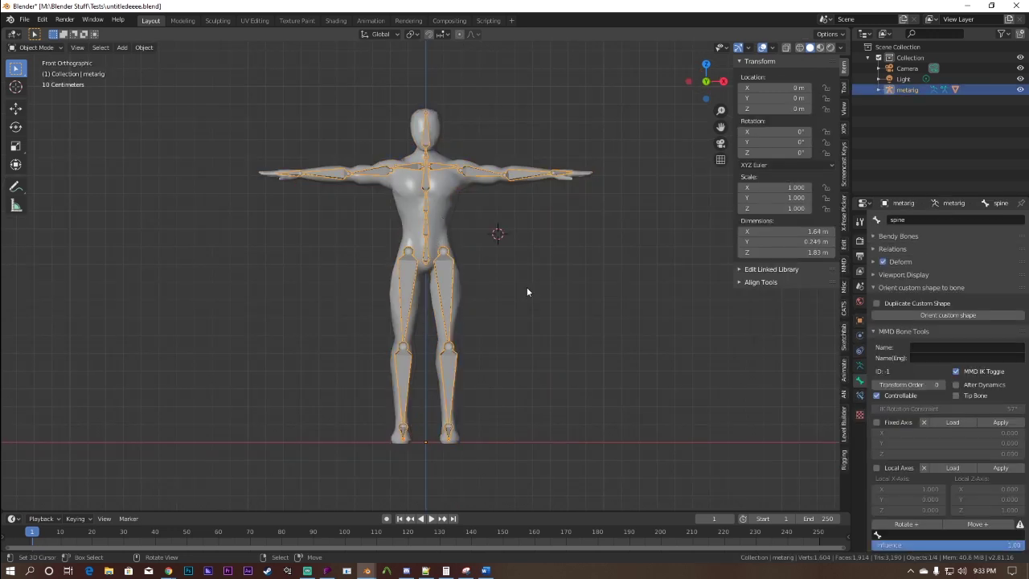
# - In Pose Mode, select only the head bone spine.005 and freely rotate it
pyautogui.hotkey('ctrl', 'Tab')
pyautogui.click(546, 351)
pyautogui.hotkey('alt', 'a')
pyautogui.click(423, 129)
pyautogui.press('r')
pyautogui.press('r')
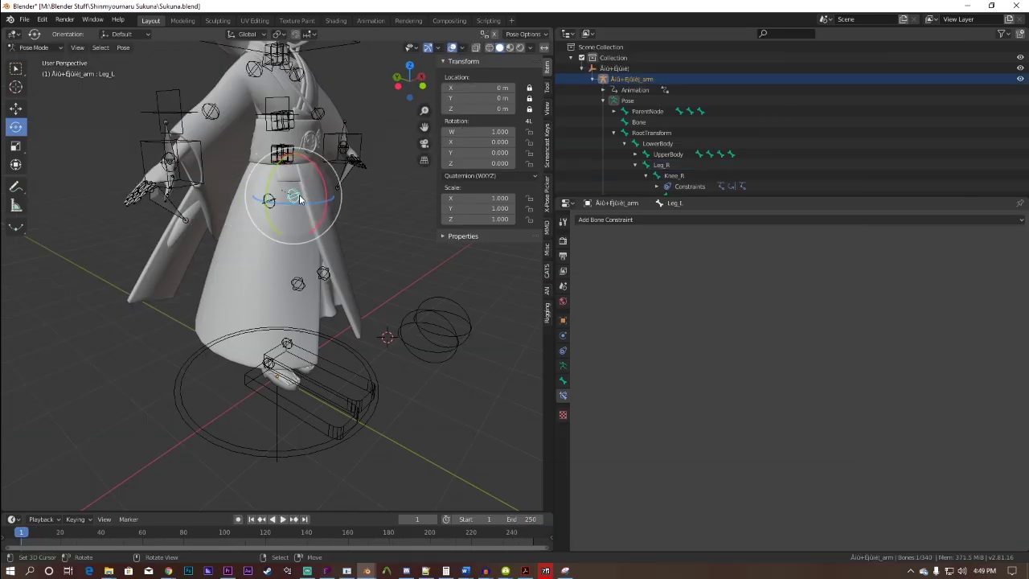
# - Select the Ankle and Knee_L bones, clear their pose constraints, then reselect the foot bones
pyautogui.click(287, 346)
pyautogui.scroll(-3, 949, 311)
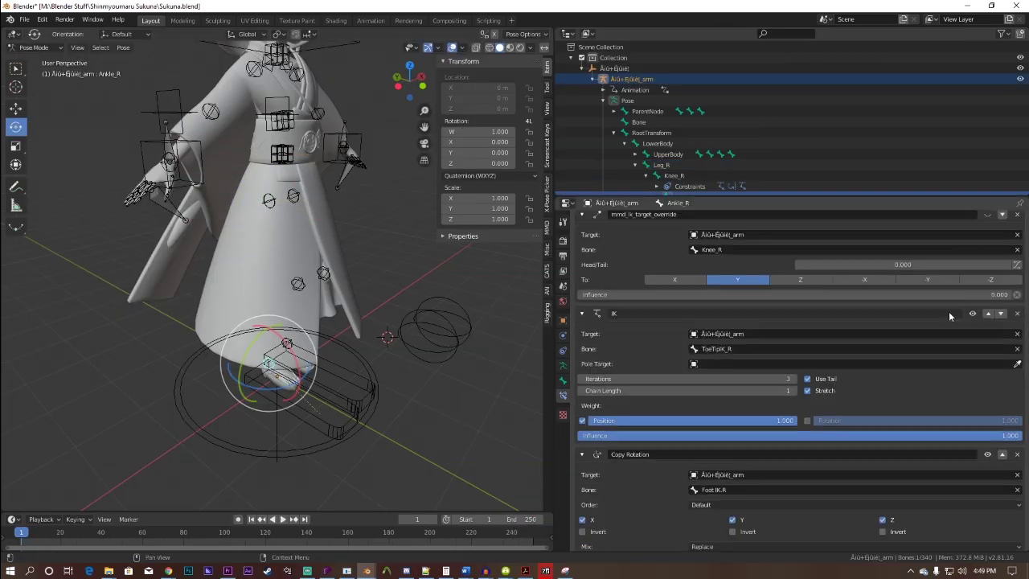
pyautogui.scroll(3, 922, 345)
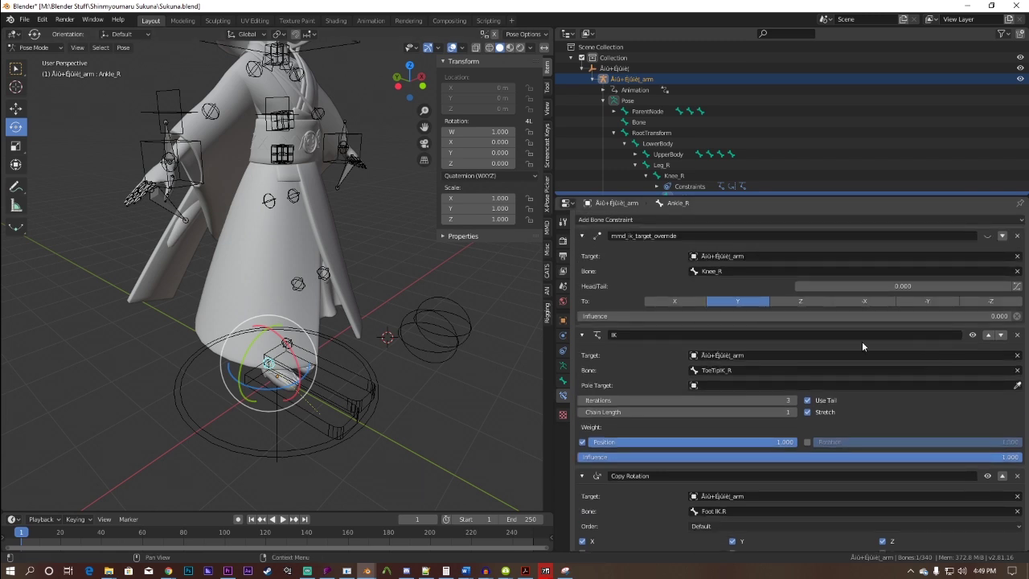
pyautogui.click(287, 344)
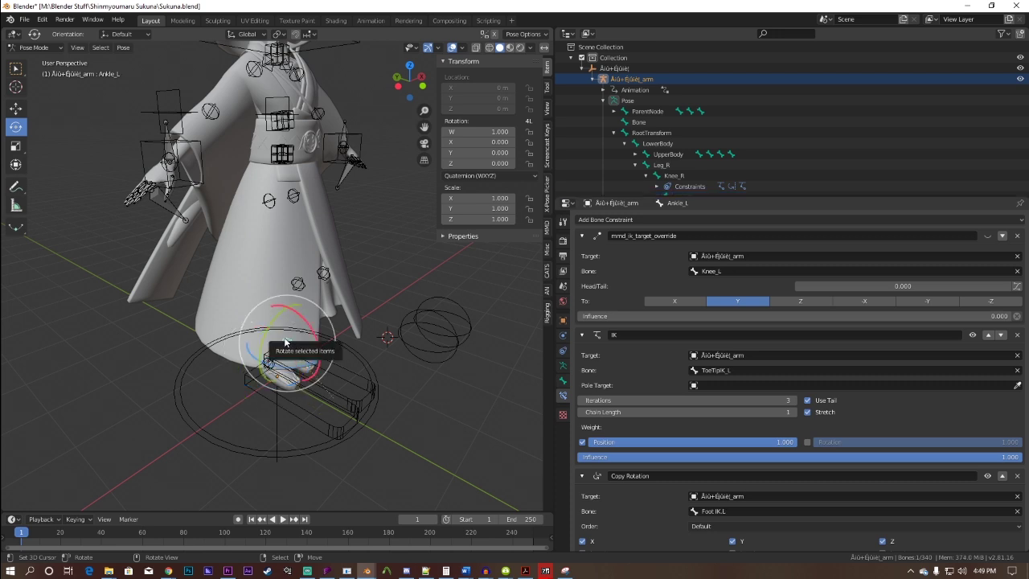
pyautogui.click(271, 364)
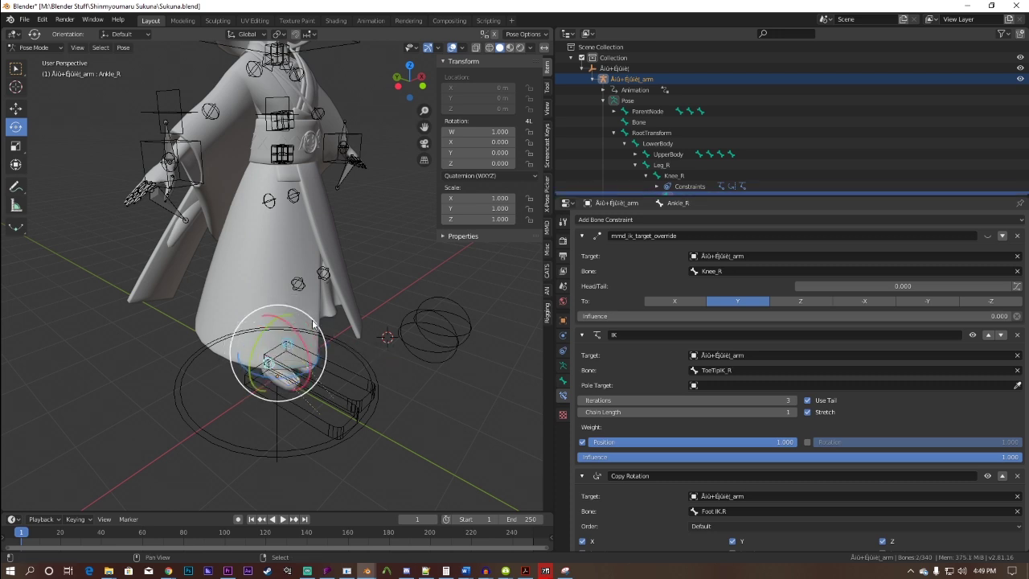
pyautogui.click(299, 286)
pyautogui.click(325, 277)
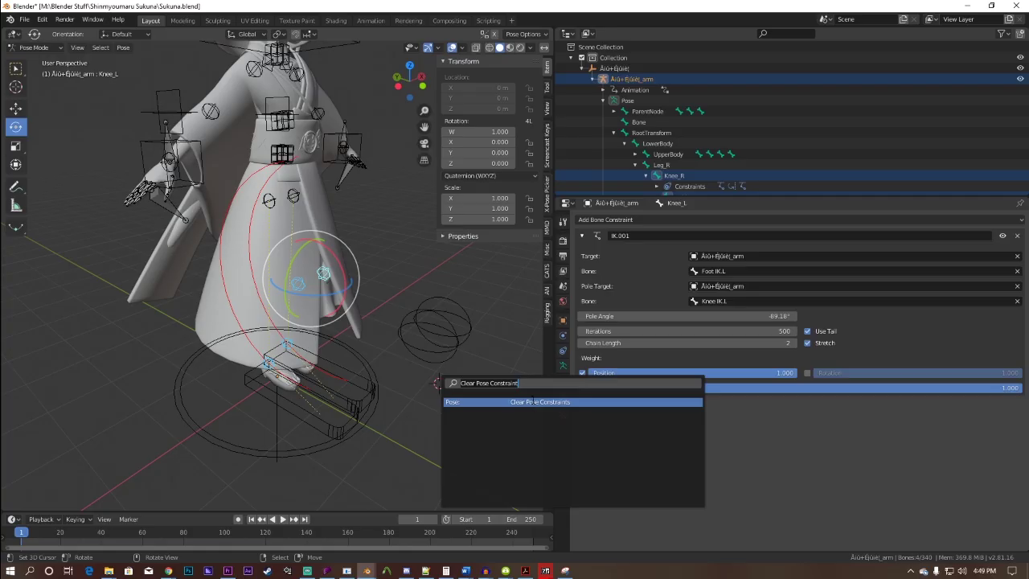
pyautogui.click(533, 402)
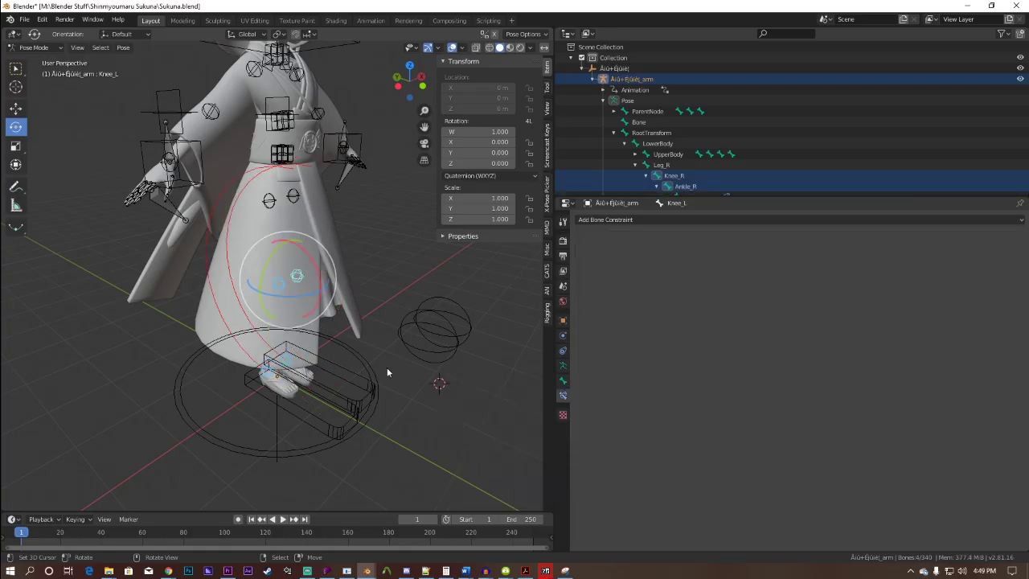
pyautogui.click(273, 375)
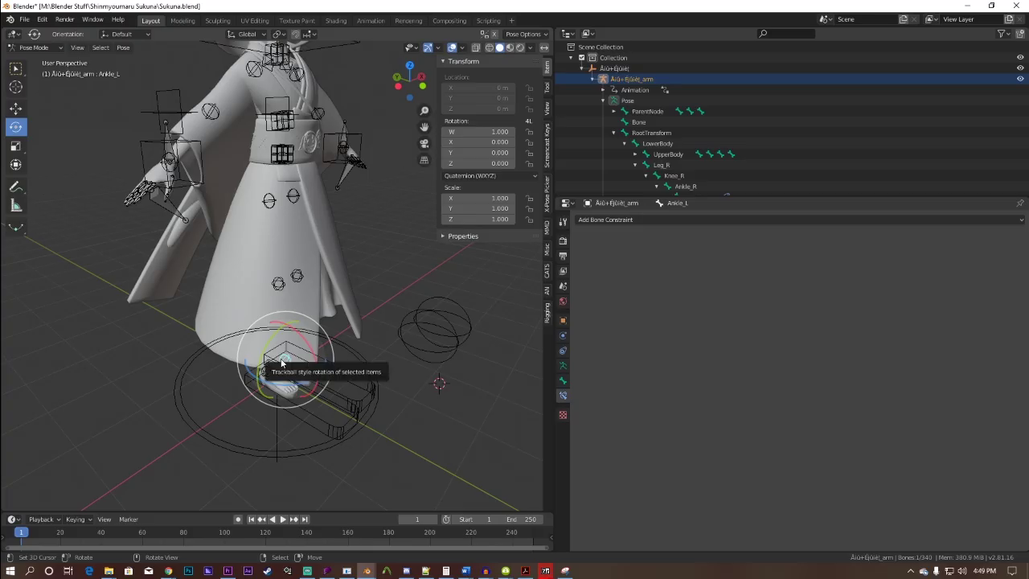
pyautogui.click(283, 362)
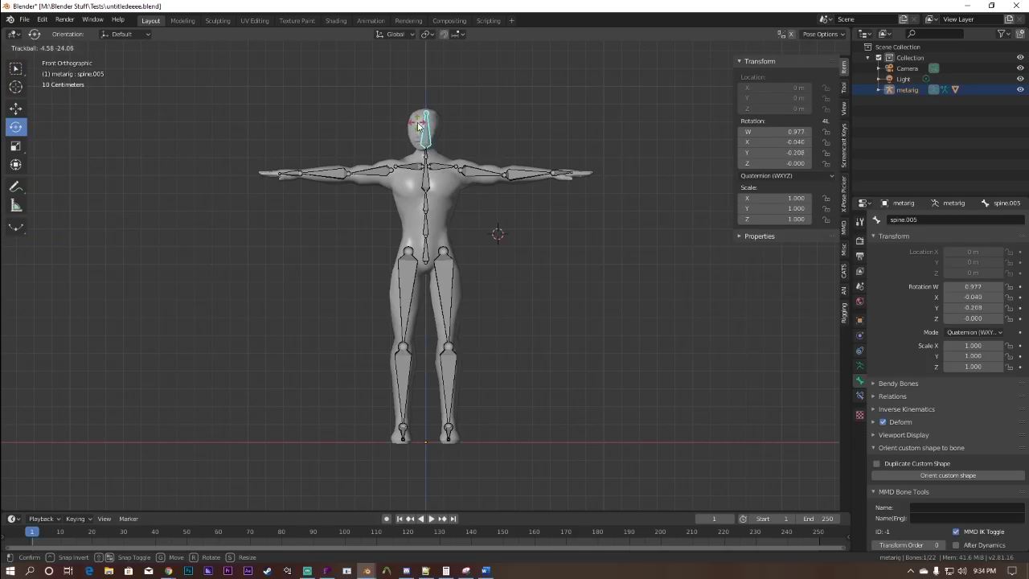
# - Cancel the head rotation, launch Auto Rigger, and assign spine.005 as Head and spine.004 as Neck
pyautogui.press('Escape')
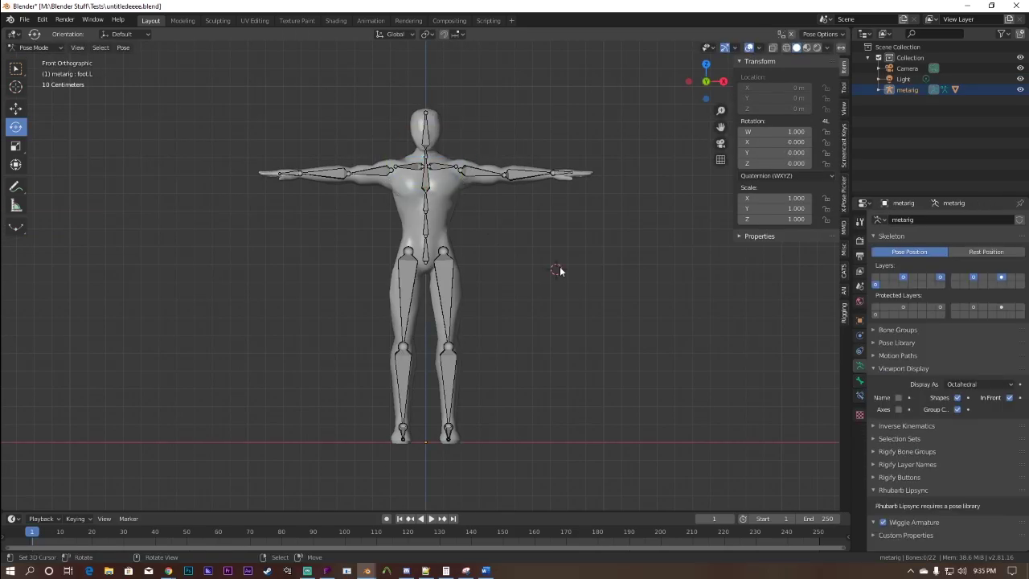
pyautogui.press('F3')
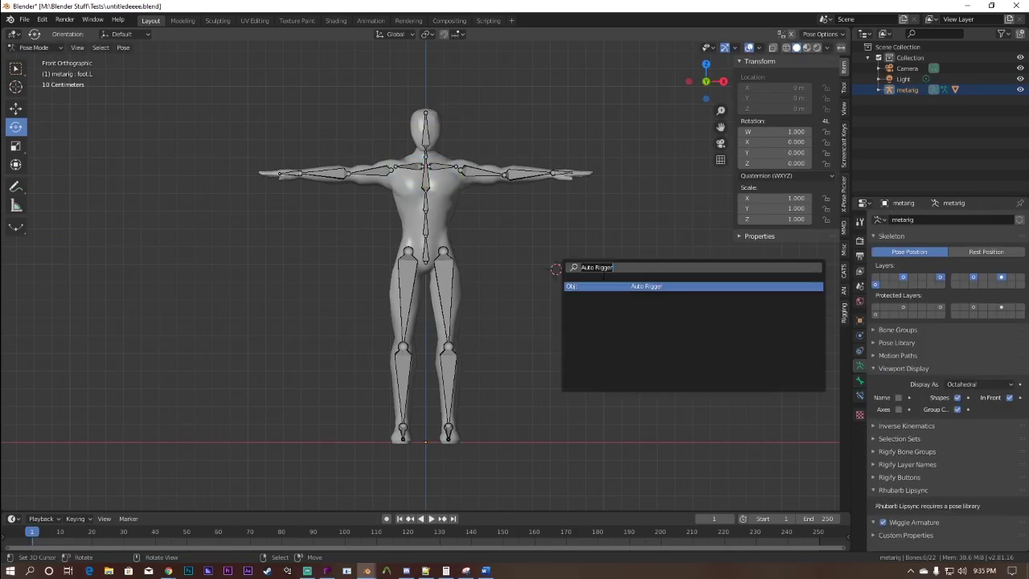
pyautogui.press('Return')
pyautogui.click(577, 83)
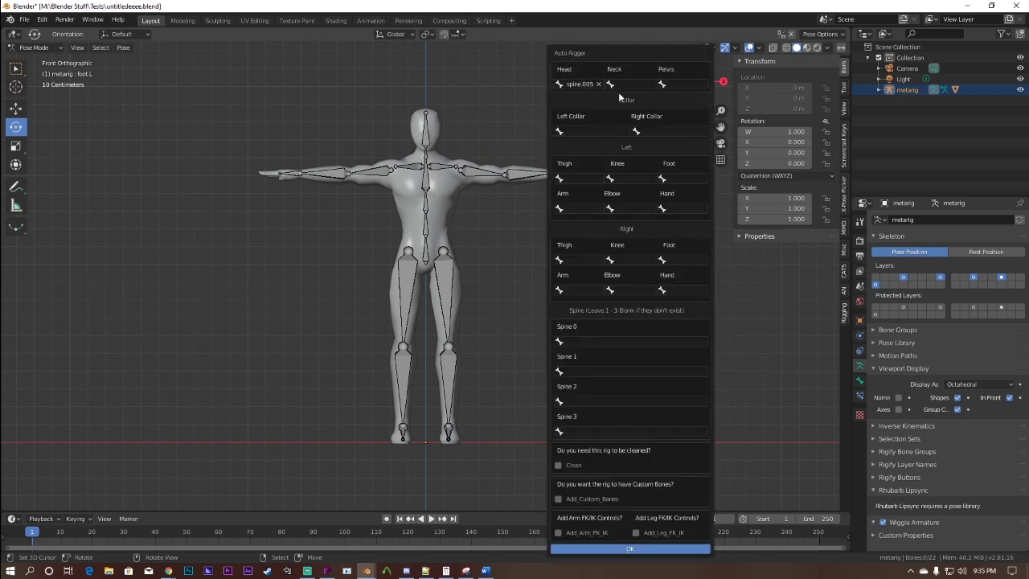
pyautogui.click(618, 83)
pyautogui.click(620, 141)
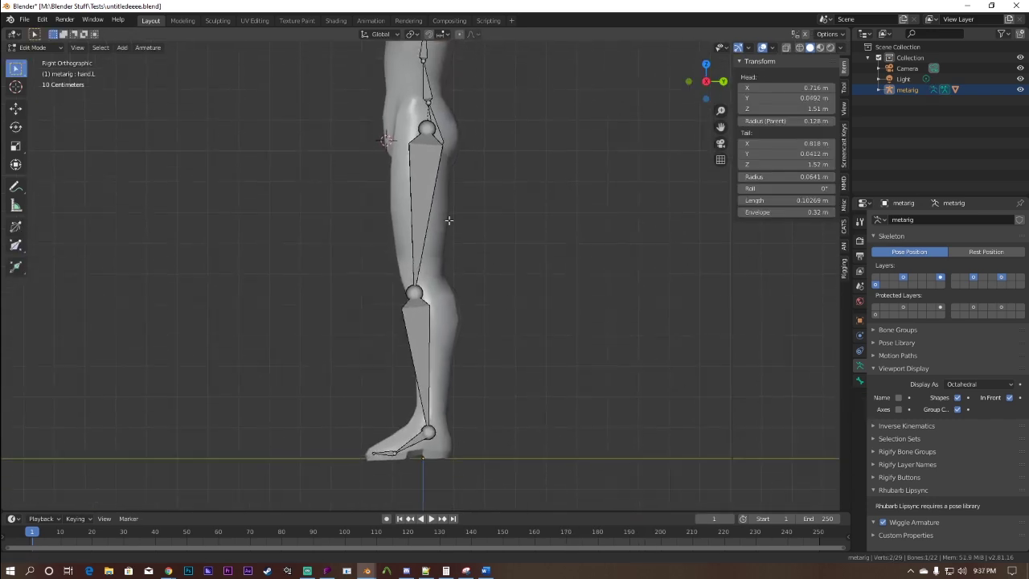
# - Fill the remaining limb bone slots and confirm the Auto Rigger settings
pyautogui.moveTo(441, 167)
pyautogui.keyDown('shift'); pyautogui.mouseDown(button='middle')
pyautogui.moveTo(456, 127)
pyautogui.moveTo(455, 172)
pyautogui.moveTo(431, 169)
pyautogui.mouseUp(button='middle'); pyautogui.keyUp('shift')
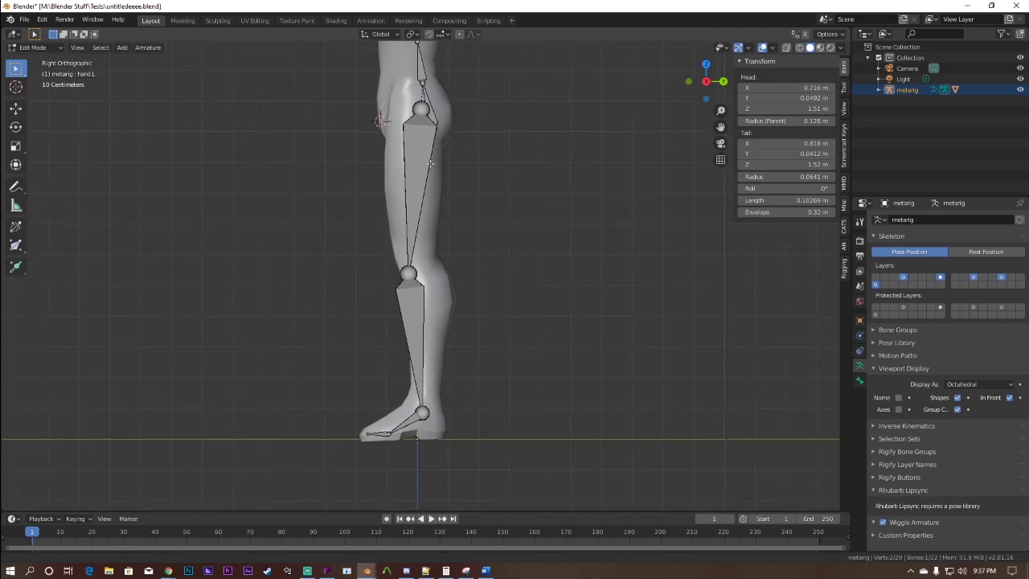
pyautogui.press('KP_7')
pyautogui.scroll(1, 551, 265)
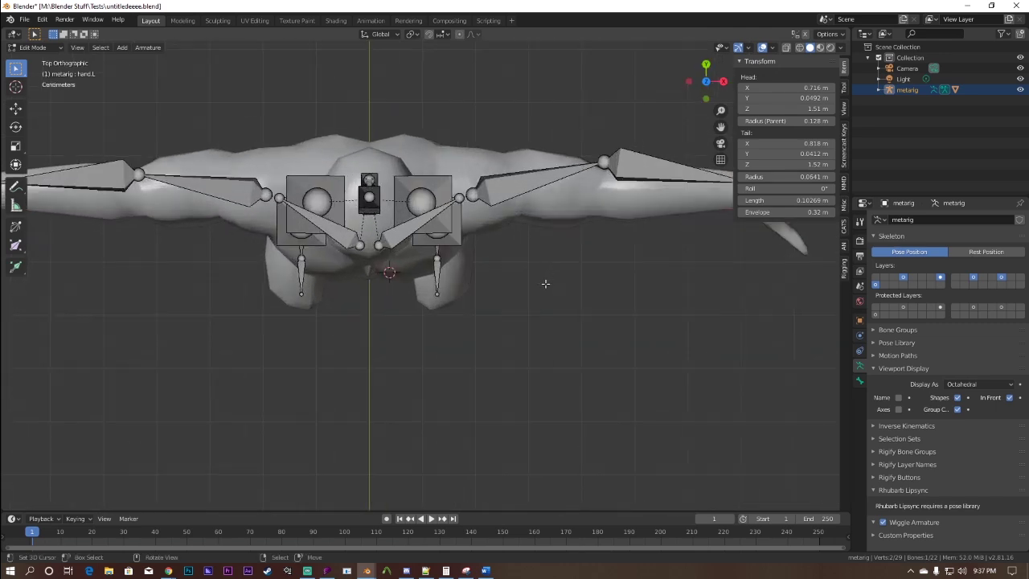
pyautogui.keyDown('shift'); pyautogui.moveTo(570, 186); pyautogui.dragTo(655, 272, button='middle'); pyautogui.keyUp('shift')
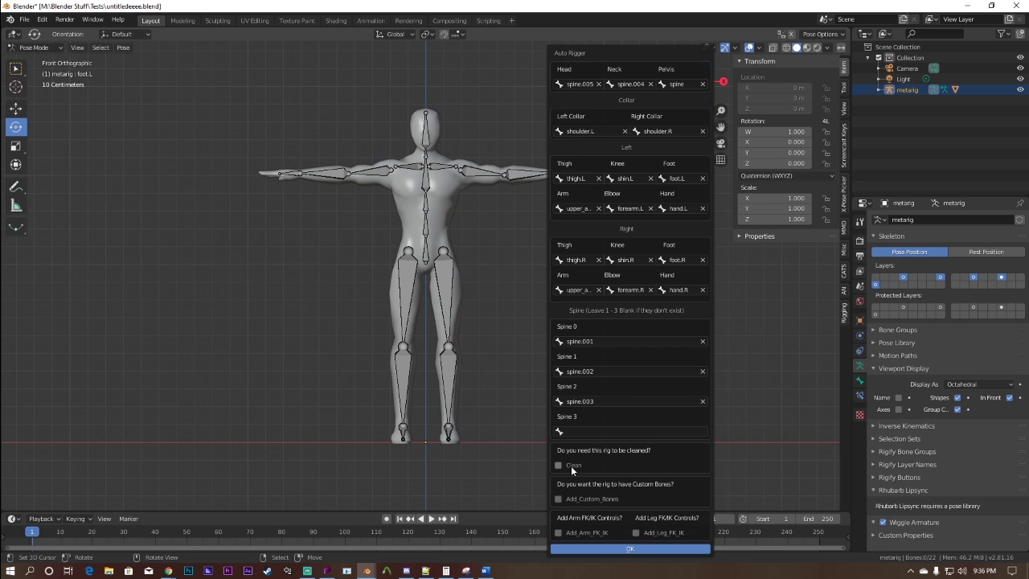
pyautogui.click(616, 554)
# - Test the rebuilt rig by moving a spine bone in Pose Mode
pyautogui.moveTo(537, 225); pyautogui.dragTo(468, 272, button='middle')
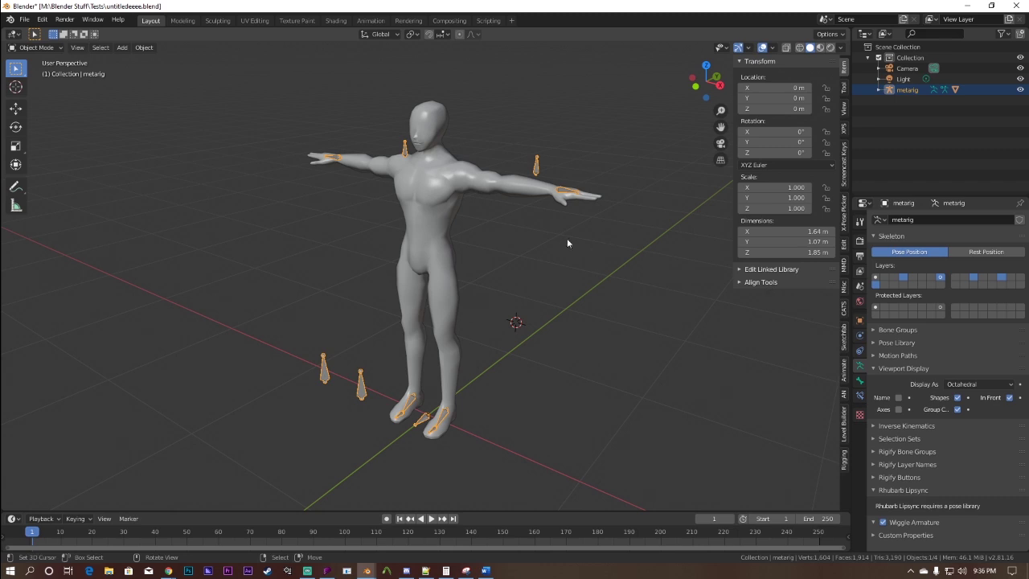
pyautogui.hotkey('ctrl', 'Tab')
pyautogui.press('g')
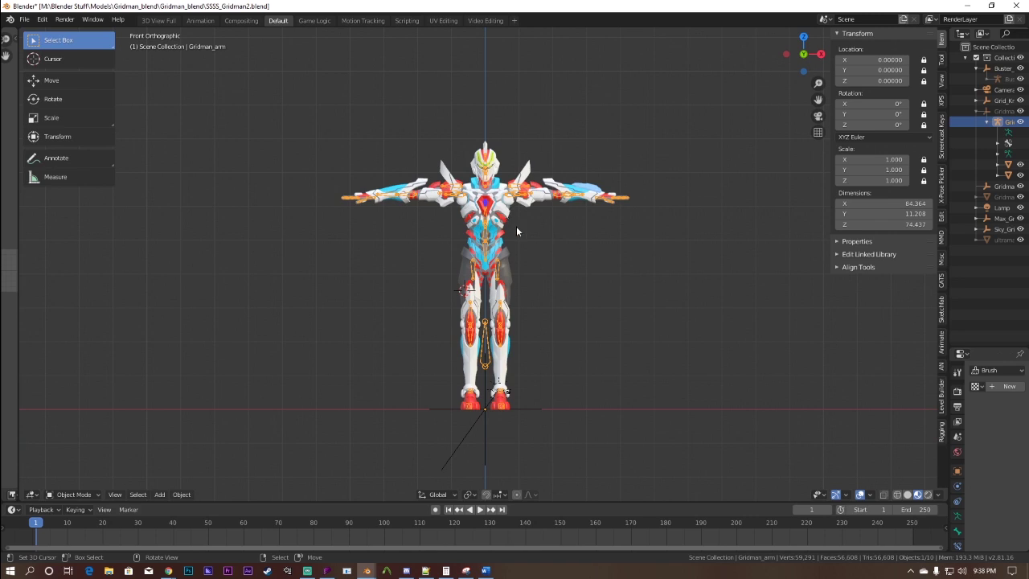
# - Select the Gridman_arm armature and switch it into Pose Mode
pyautogui.scroll(2, 517, 232)
pyautogui.scroll(-1, 463, 205)
pyautogui.click(452, 207)
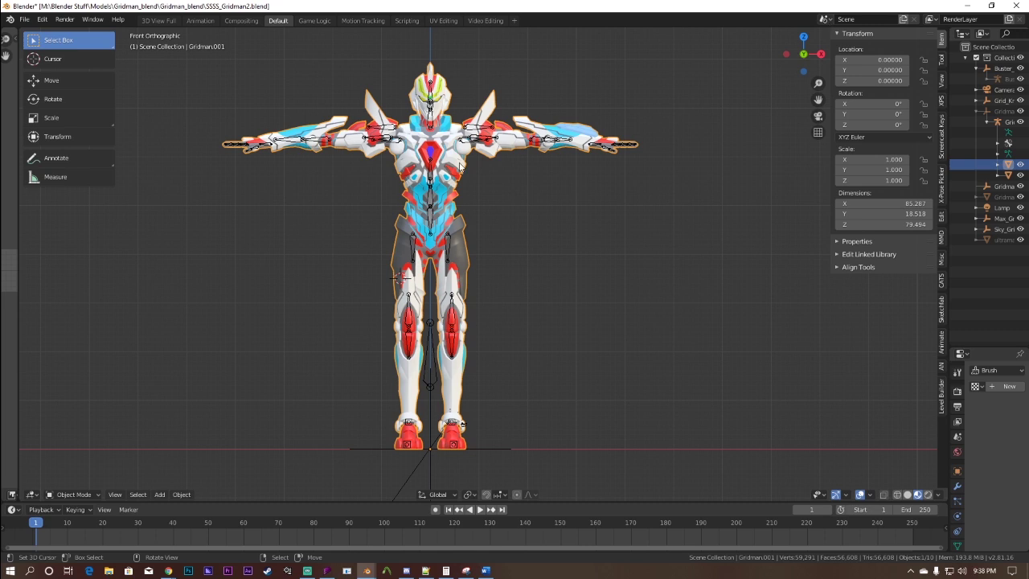
pyautogui.click(429, 208)
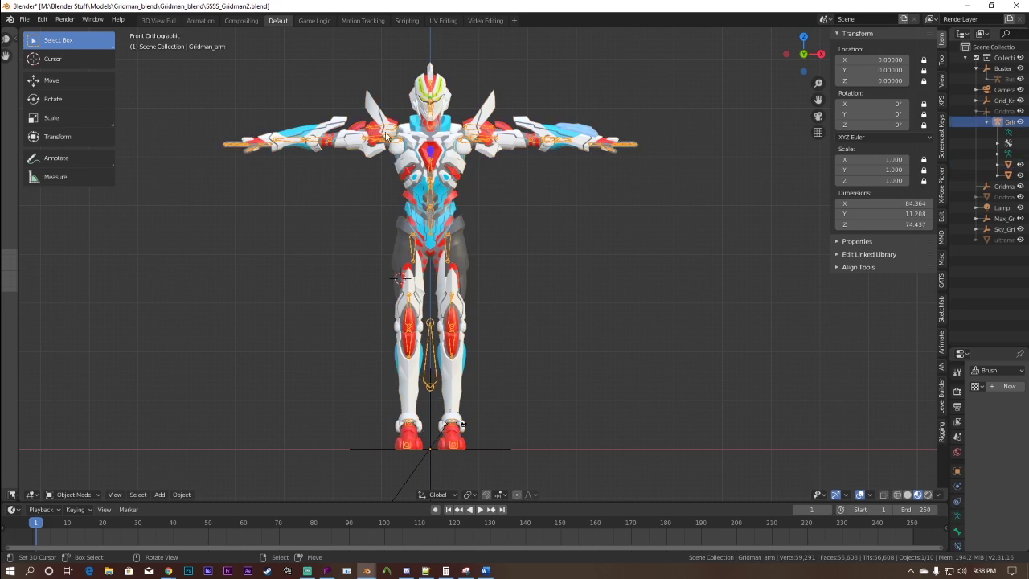
pyautogui.hotkey('ctrl', 'Tab')
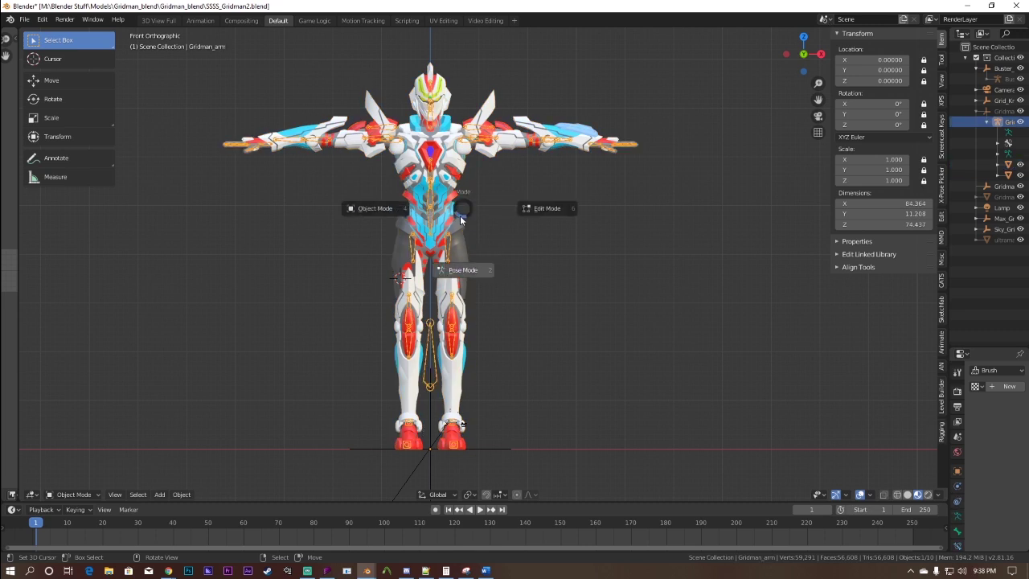
pyautogui.click(464, 266)
pyautogui.moveTo(460, 184); pyautogui.dragTo(499, 183, button='middle')
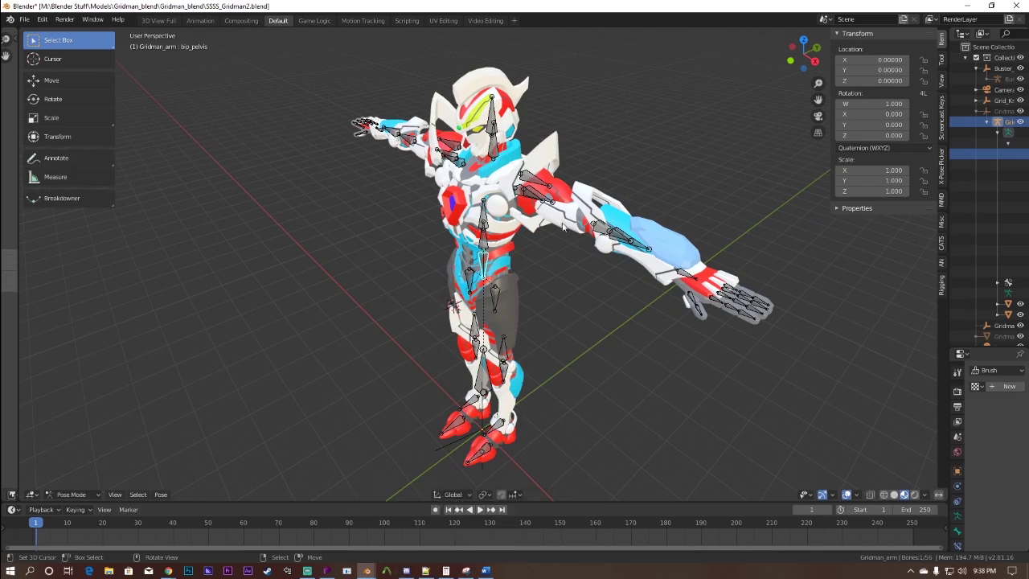
# - From front view, find Auto Rigger via F3 search 'rigg' and launch it for Gridman_arm
pyautogui.moveTo(507, 193); pyautogui.dragTo(547, 221, button='middle')
pyautogui.press('KP_1')
pyautogui.press('F3')
pyautogui.write('rigg')
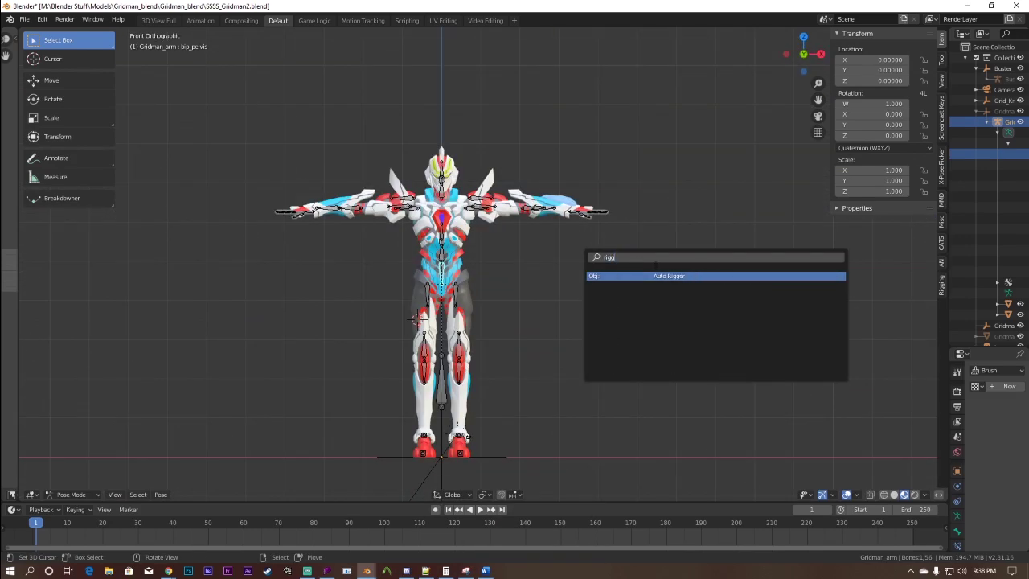
pyautogui.click(656, 275)
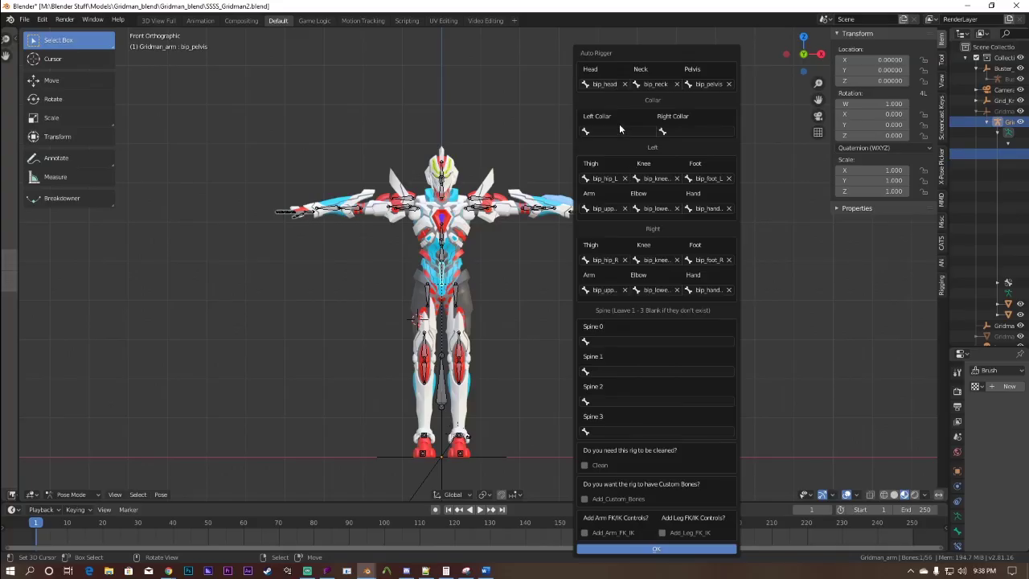
# - Assign bip_collar_L and bip_collar_R to the Left and Right Collar slots
pyautogui.click(618, 130)
pyautogui.click(617, 145)
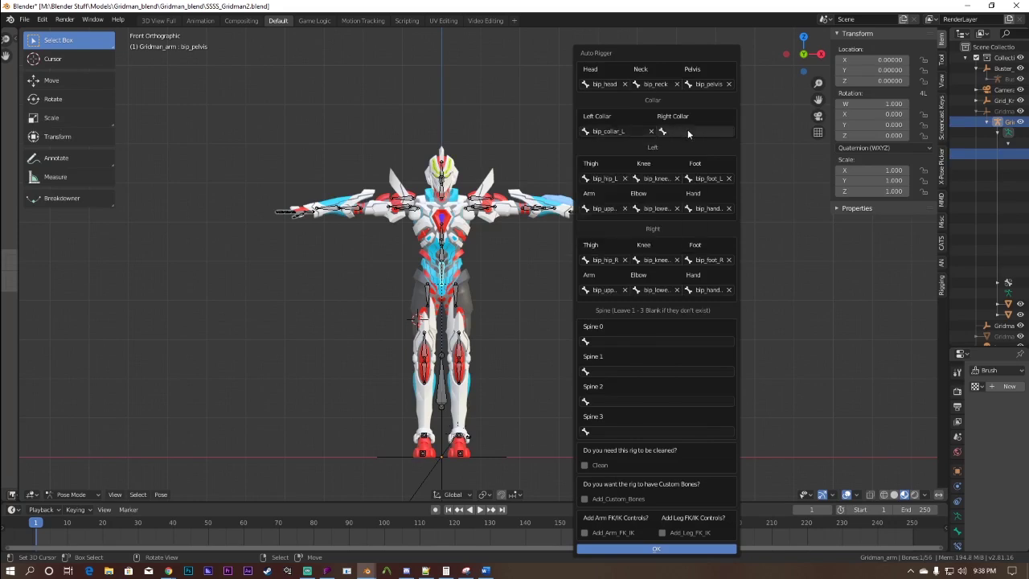
pyautogui.click(688, 130)
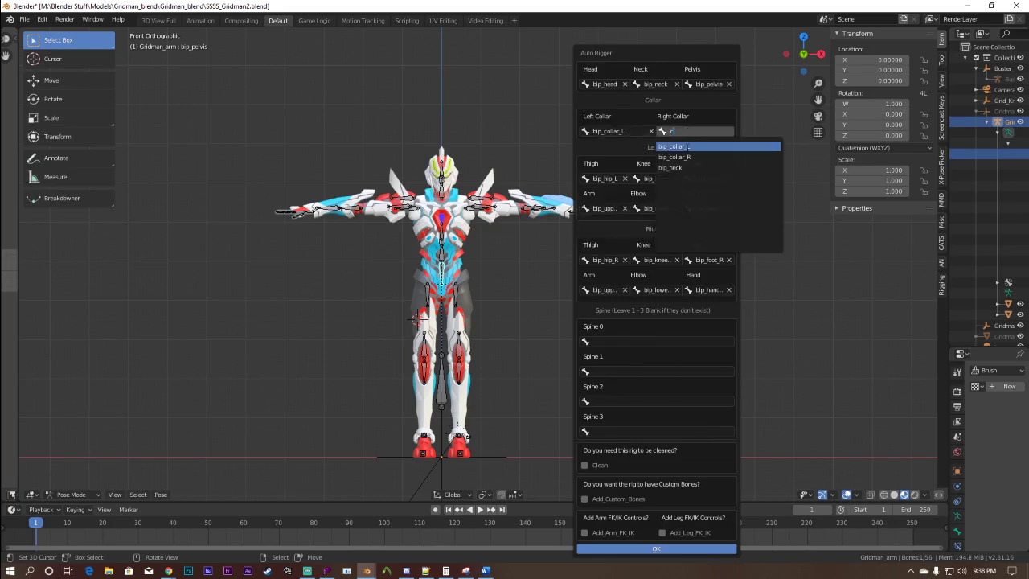
pyautogui.click(676, 157)
# - Assign bip_spine_0 and bip_spine_1 to the Spine 0 and Spine 1 slots
pyautogui.click(645, 340)
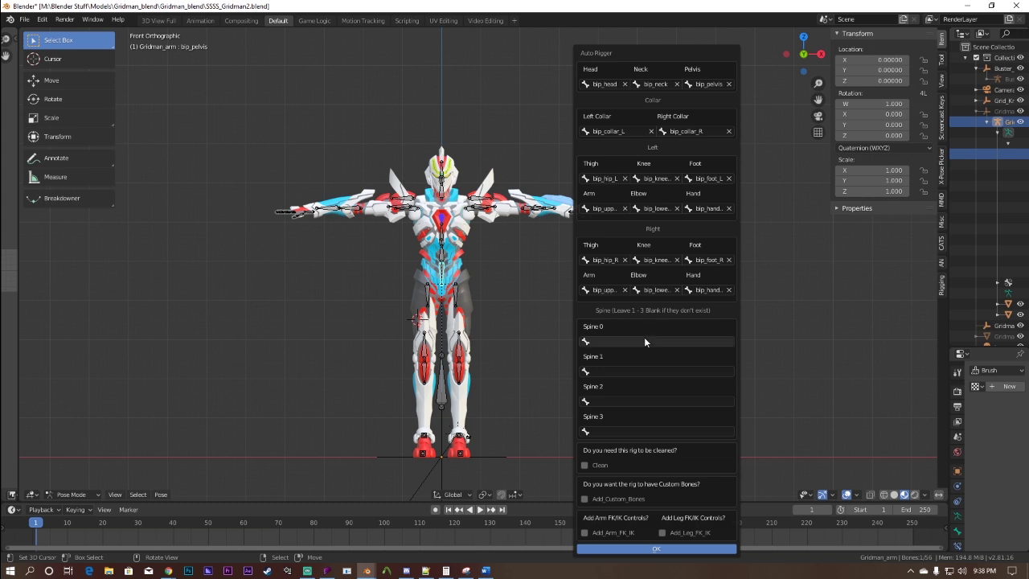
pyautogui.write('sp')
pyautogui.click(643, 357)
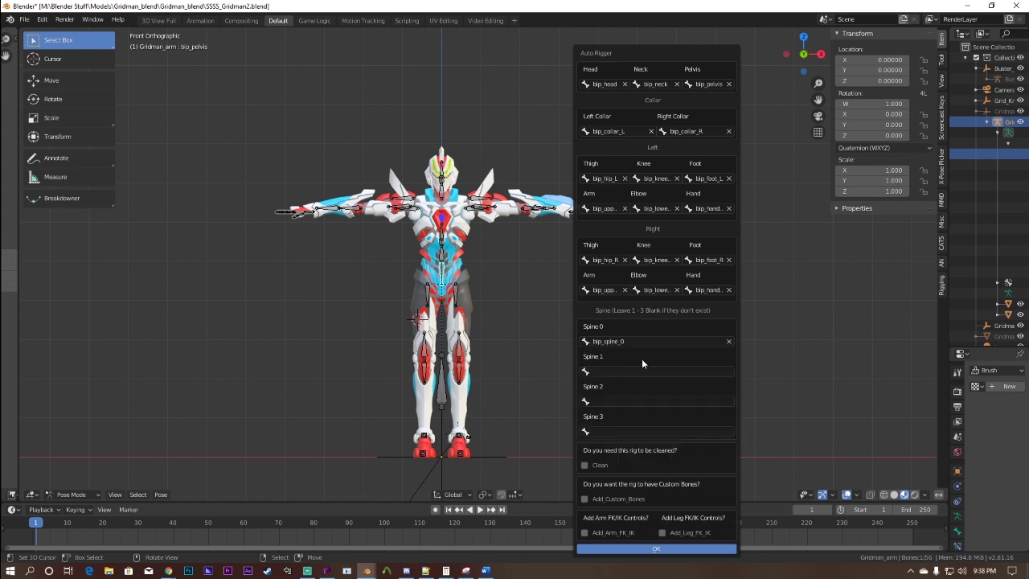
pyautogui.click(624, 371)
pyautogui.write('sp')
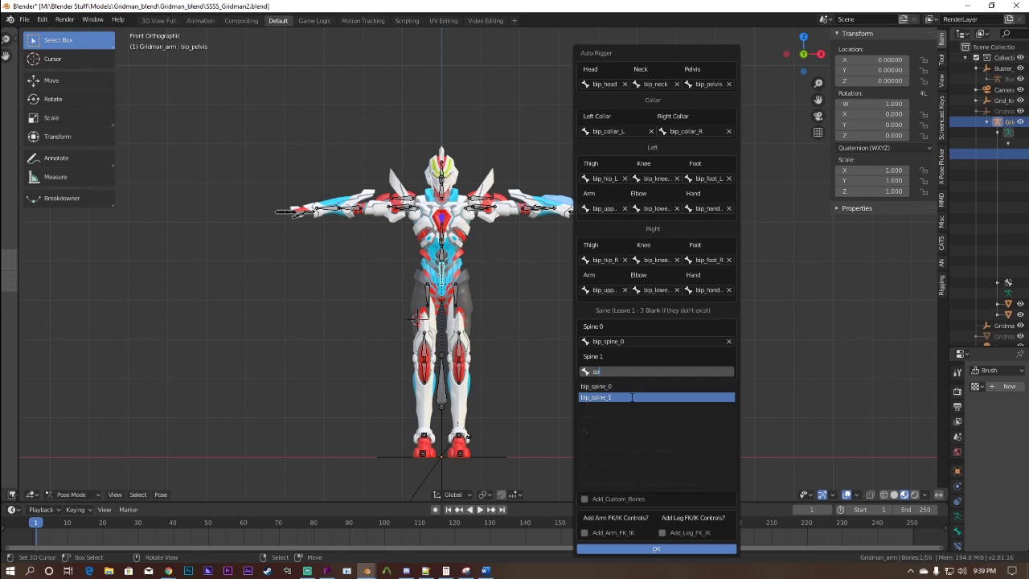
pyautogui.click(632, 397)
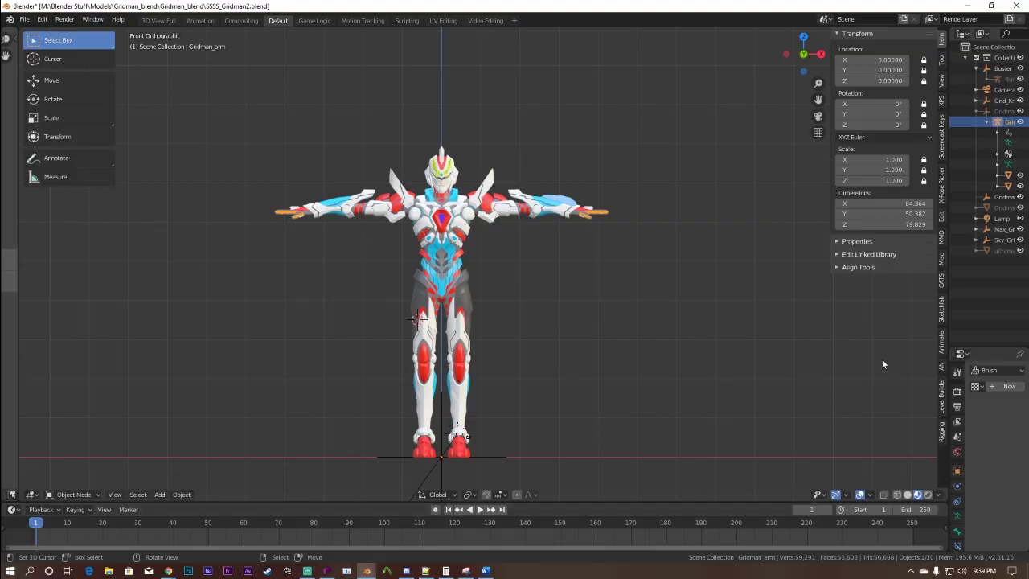
# - Widen the properties area, show the Armature data settings and zoom in on the torso
pyautogui.moveTo(948, 483); pyautogui.dragTo(762, 483)
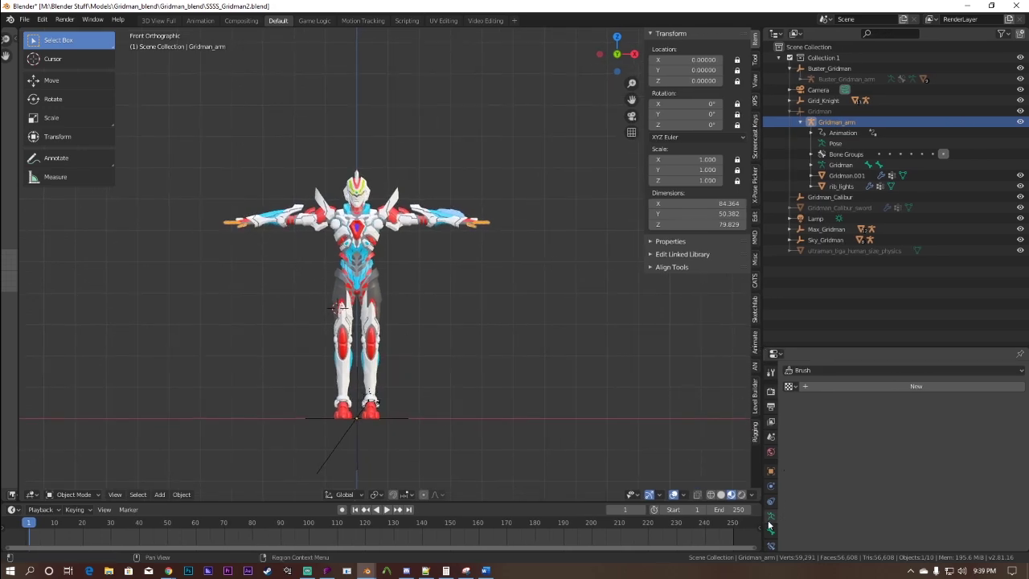
pyautogui.click(770, 516)
pyautogui.scroll(6, 330, 285)
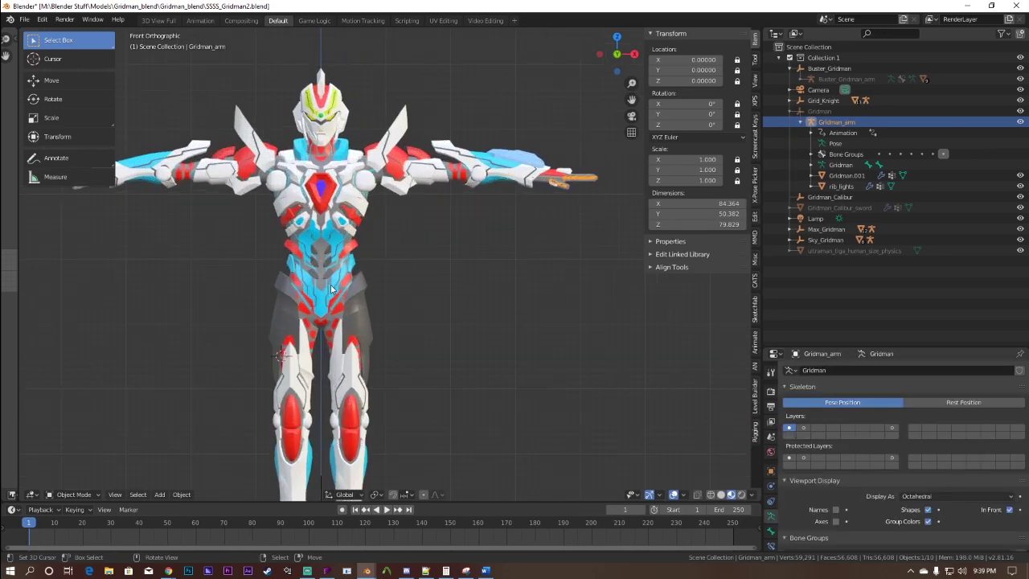
pyautogui.keyDown('shift'); pyautogui.moveTo(330, 284); pyautogui.dragTo(481, 360, button='middle'); pyautogui.keyUp('shift')
pyautogui.scroll(3, 485, 320)
pyautogui.scroll(2, 499, 330)
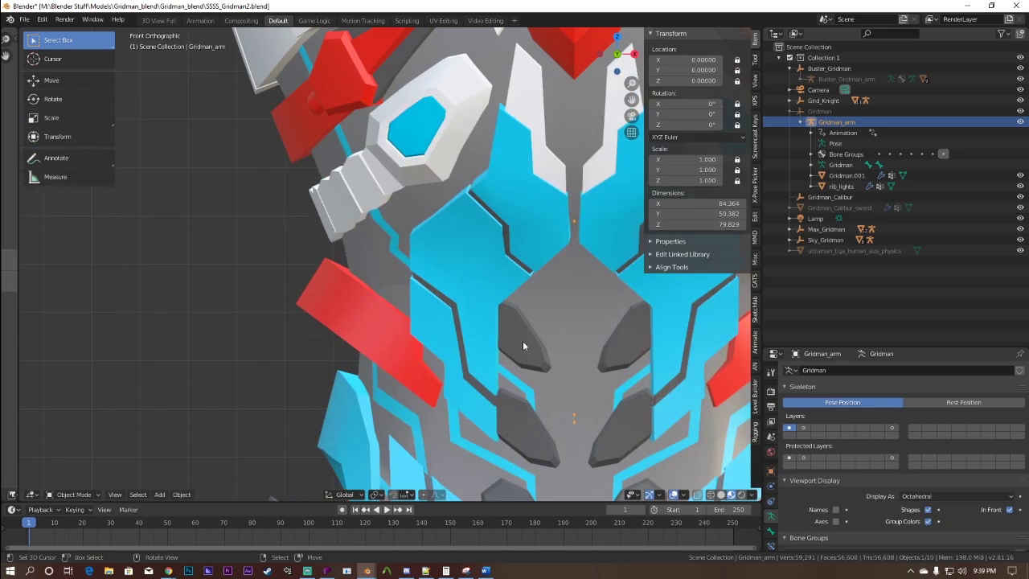
pyautogui.scroll(-10, 574, 439)
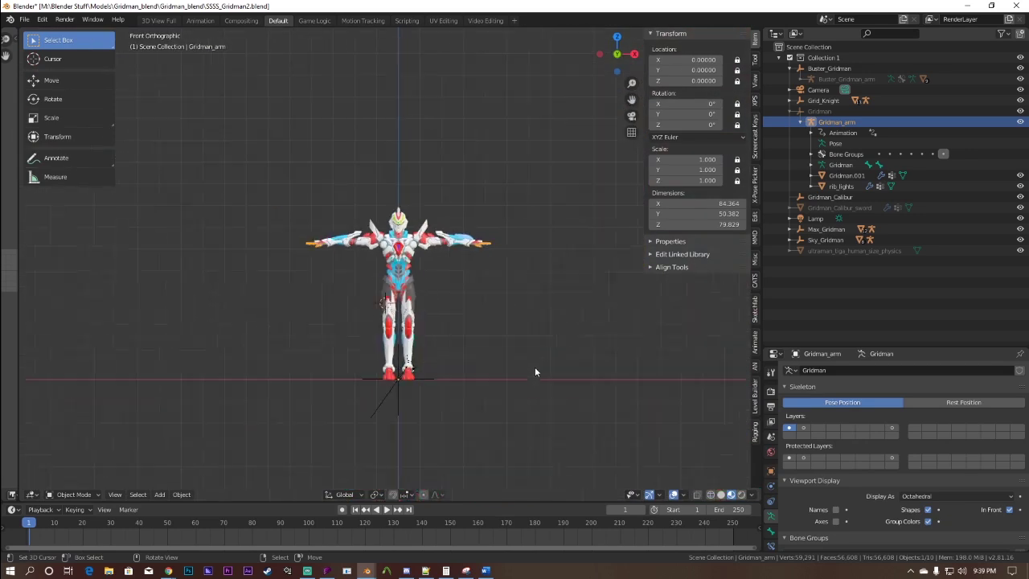
pyautogui.scroll(1, 448, 321)
# - Snap the 3D cursor to the world origin
pyautogui.hotkey('shift', 's')
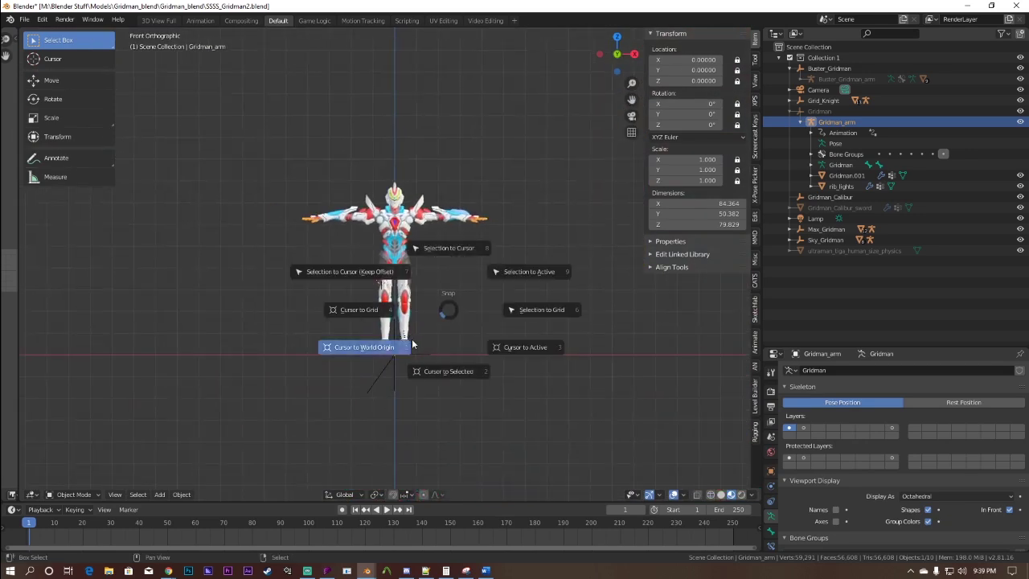
pyautogui.click(429, 332)
pyautogui.scroll(1, 428, 332)
pyautogui.scroll(2, 428, 327)
# - Search for 'scale' commands in the F3 menu
pyautogui.press('F3')
pyautogui.write('scale')
pyautogui.press('Down')
pyautogui.press('Down')
pyautogui.press('Down')
pyautogui.press('Down')
pyautogui.press('Down')
pyautogui.press('Down')
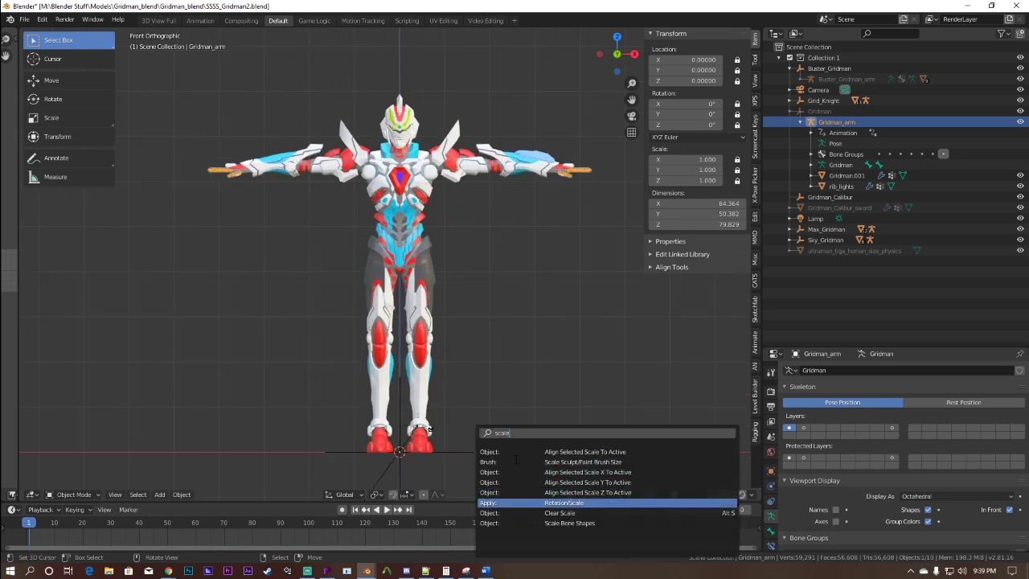
# - Add the Scale Reference empty and scale it up to 77.12
pyautogui.press('Down')
pyautogui.press('Return')
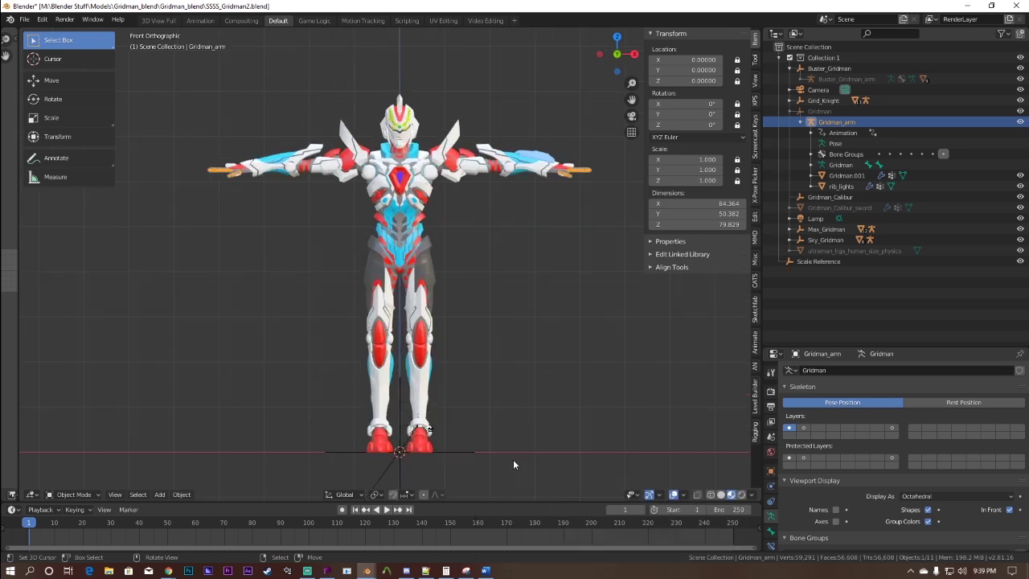
pyautogui.click(807, 262)
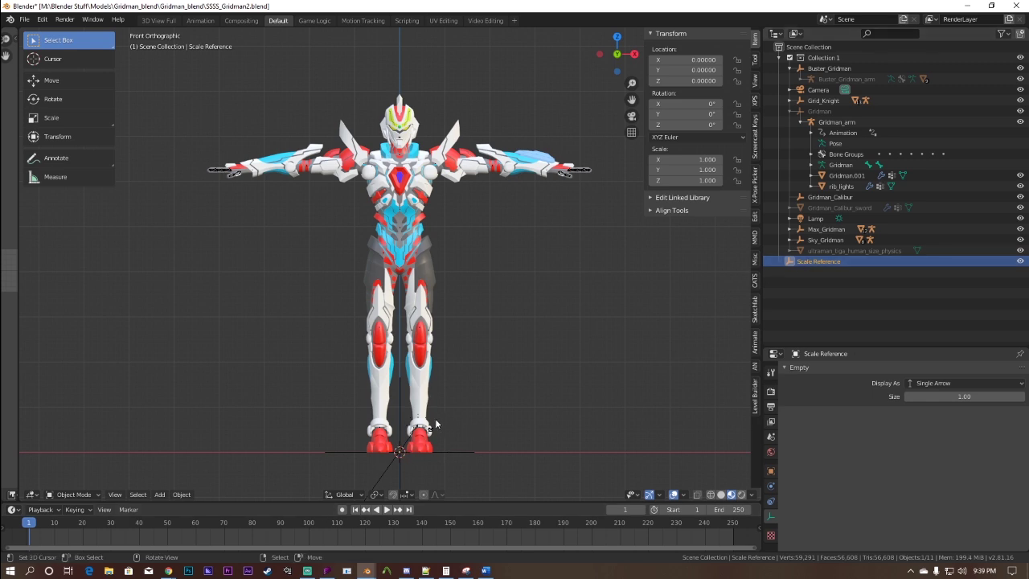
pyautogui.press('s')
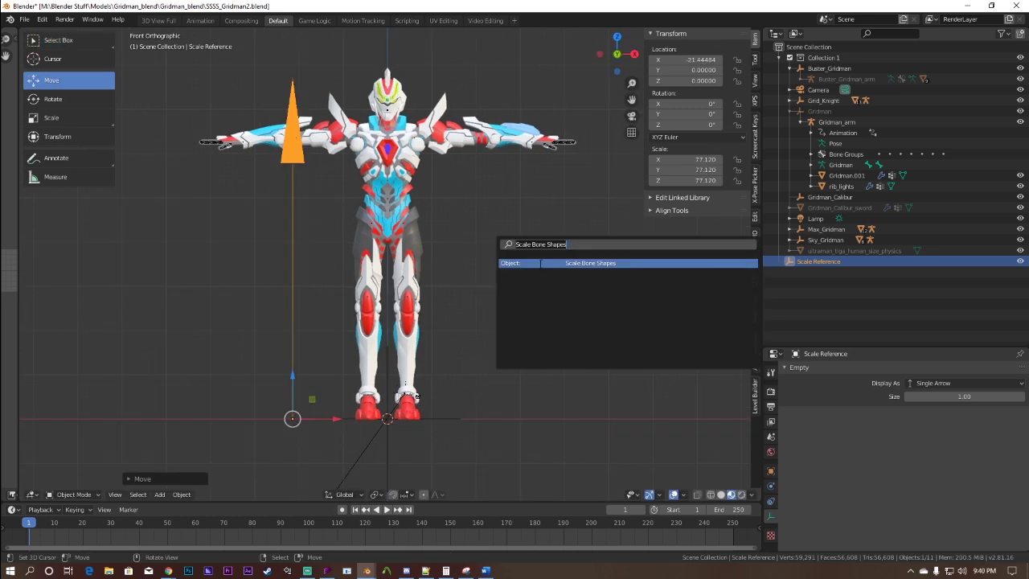
# - Run Scale Bone Shapes to fit the custom shapes, then reselect the Gridman armature
pyautogui.click(538, 263)
pyautogui.moveTo(538, 264); pyautogui.dragTo(386, 199, button='middle')
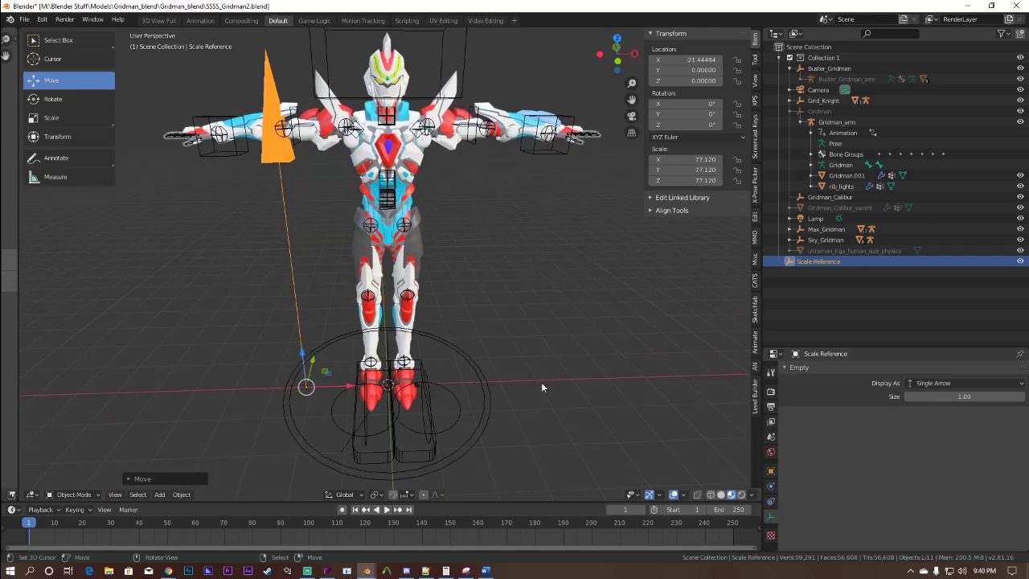
pyautogui.click(485, 426)
pyautogui.hotkey('ctrl', 'Tab')
# - Take the armature through Edit Mode back to Pose Mode and swing the left arm forward about Z
pyautogui.click(568, 423)
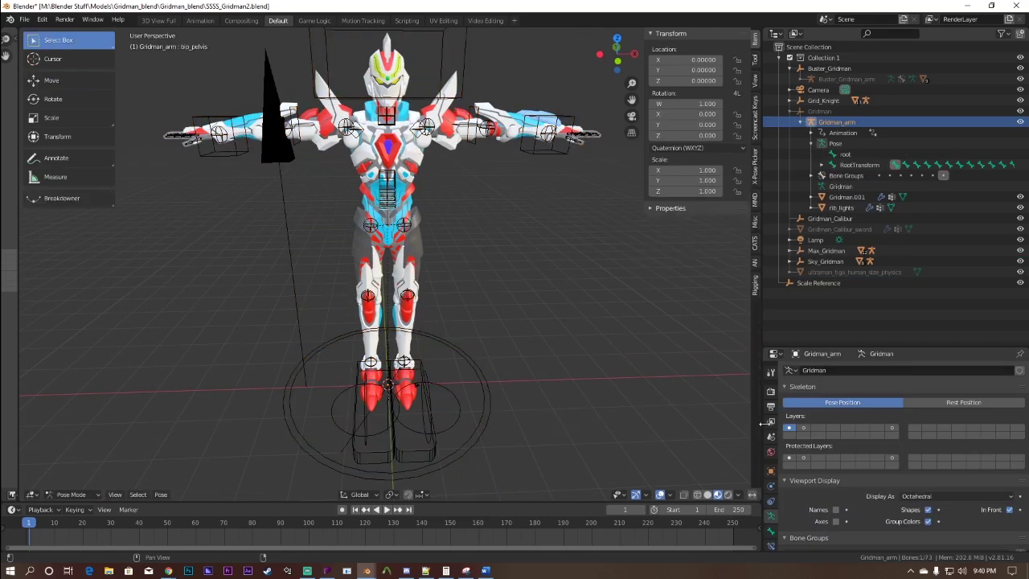
pyautogui.press('KP_Decimal')
pyautogui.hotkey('ctrl', 'Tab')
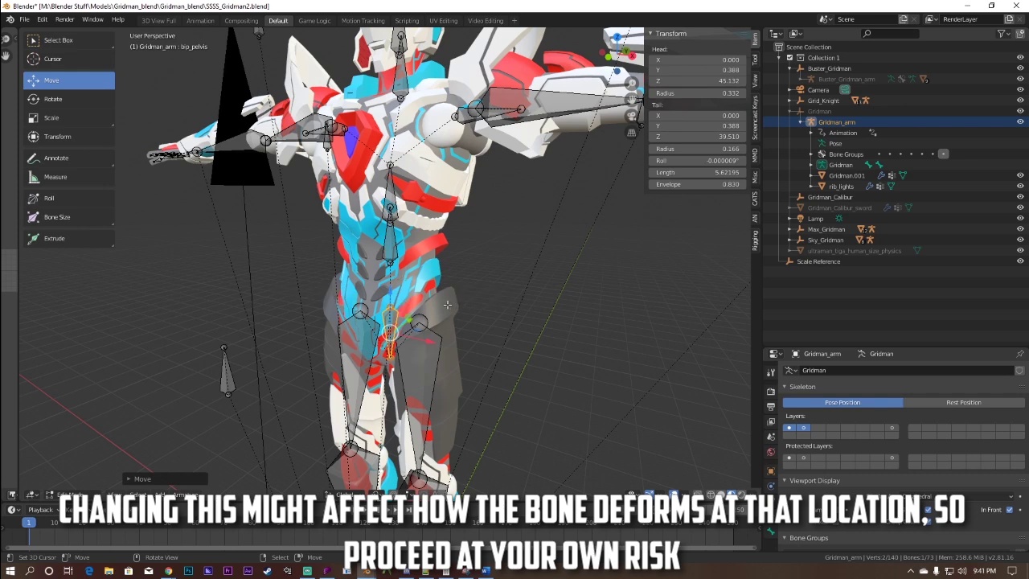
pyautogui.hotkey('ctrl', 'Tab')
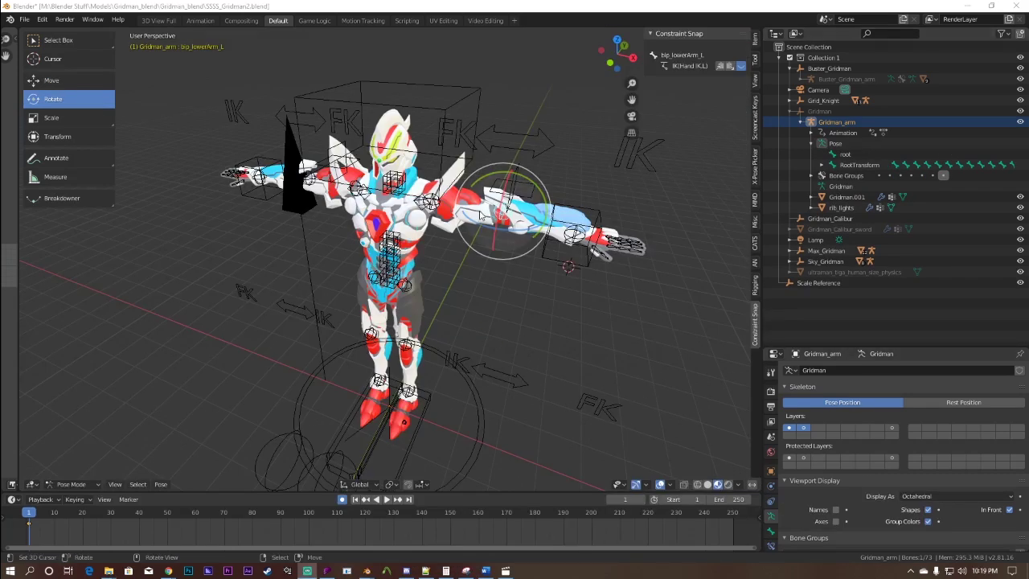
pyautogui.moveTo(531, 232); pyautogui.dragTo(497, 217)
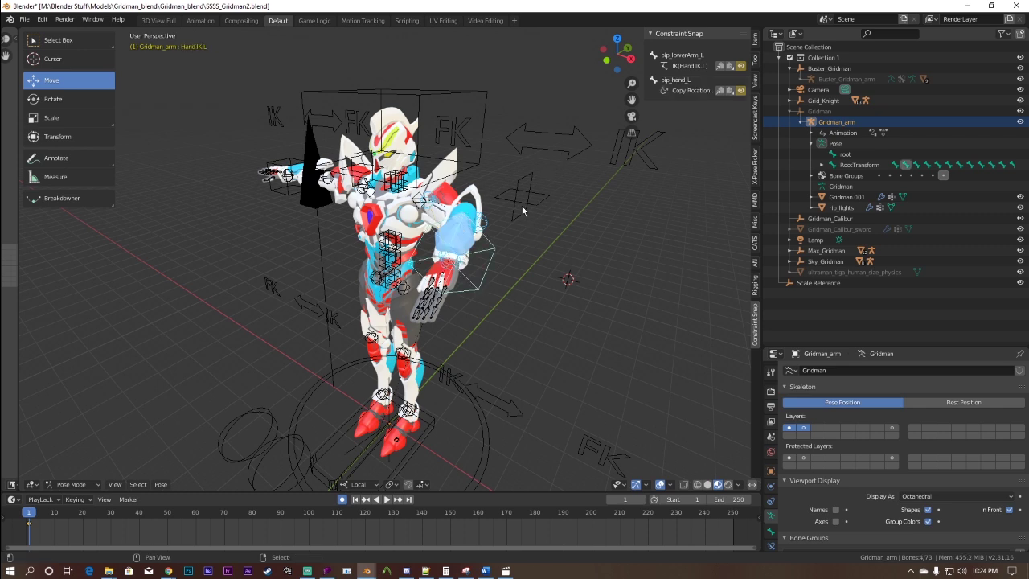
# - Slide the left arm's double-arrow FK/IK controller along its X axis
pyautogui.rightClick(531, 245)
pyautogui.click(531, 244)
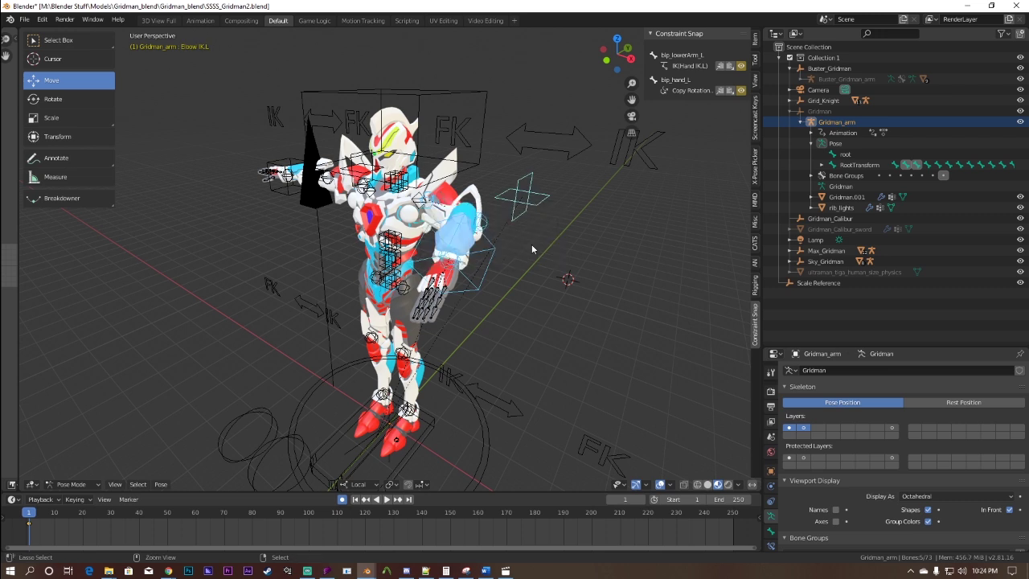
pyautogui.click(547, 148)
pyautogui.moveTo(596, 145); pyautogui.dragTo(585, 144)
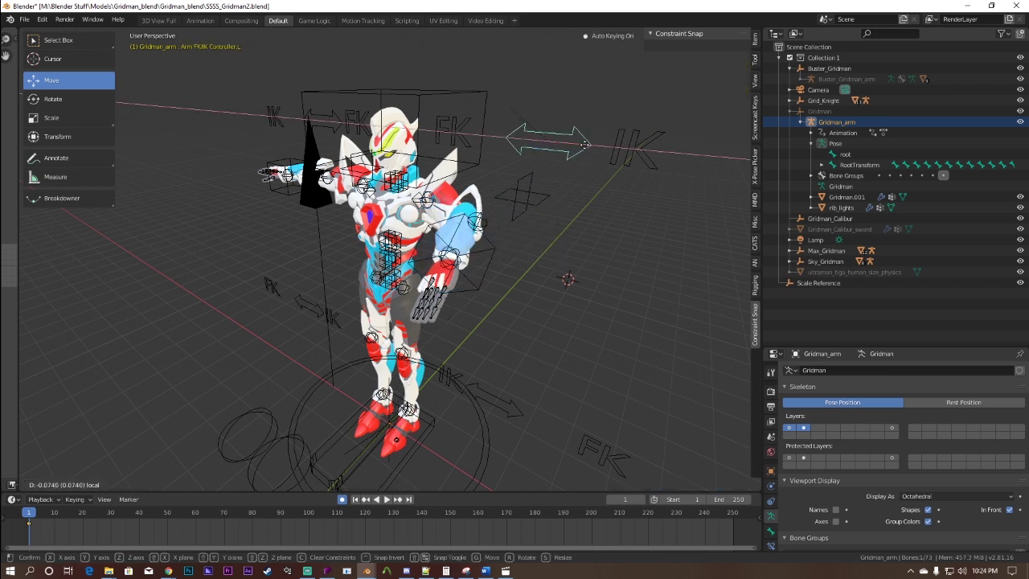
pyautogui.moveTo(506, 140); pyautogui.dragTo(507, 140)
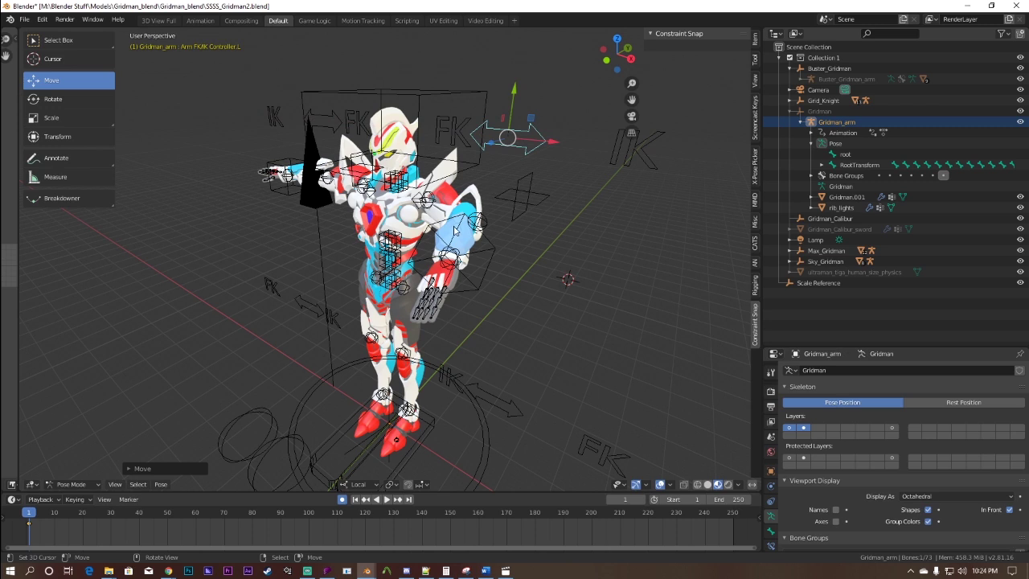
# - Return the armature to Pose Mode and rotate the arm to raise the hand
pyautogui.click(457, 231)
pyautogui.hotkey('ctrl', 'z')
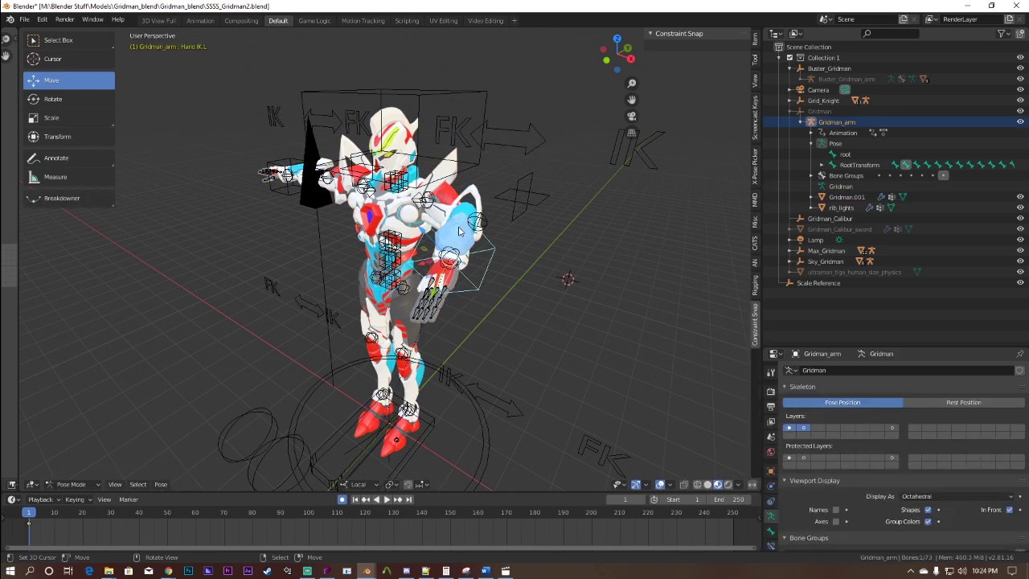
pyautogui.hotkey('shift', 'space')
pyautogui.press('r')
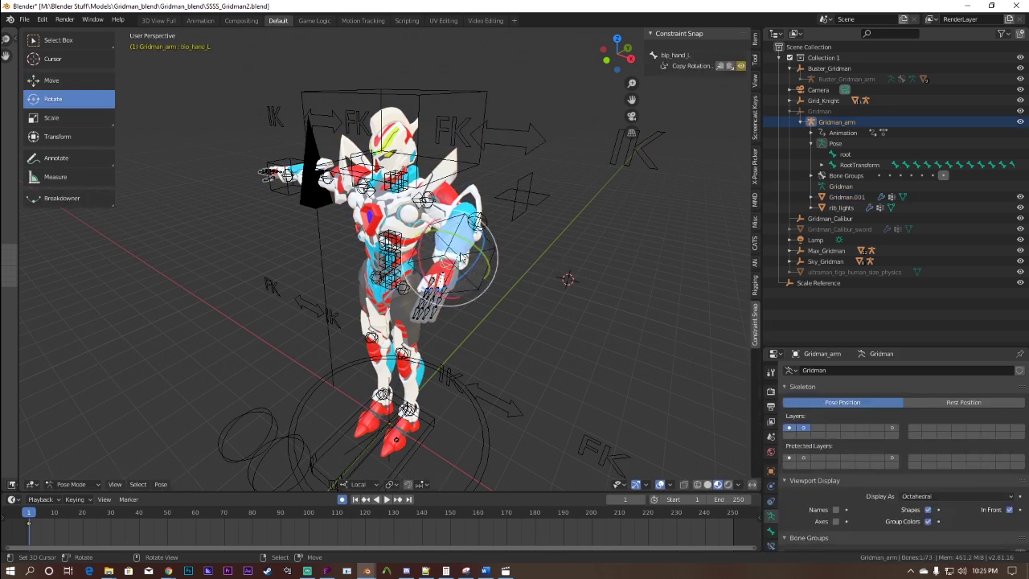
pyautogui.moveTo(462, 257); pyautogui.dragTo(482, 200)
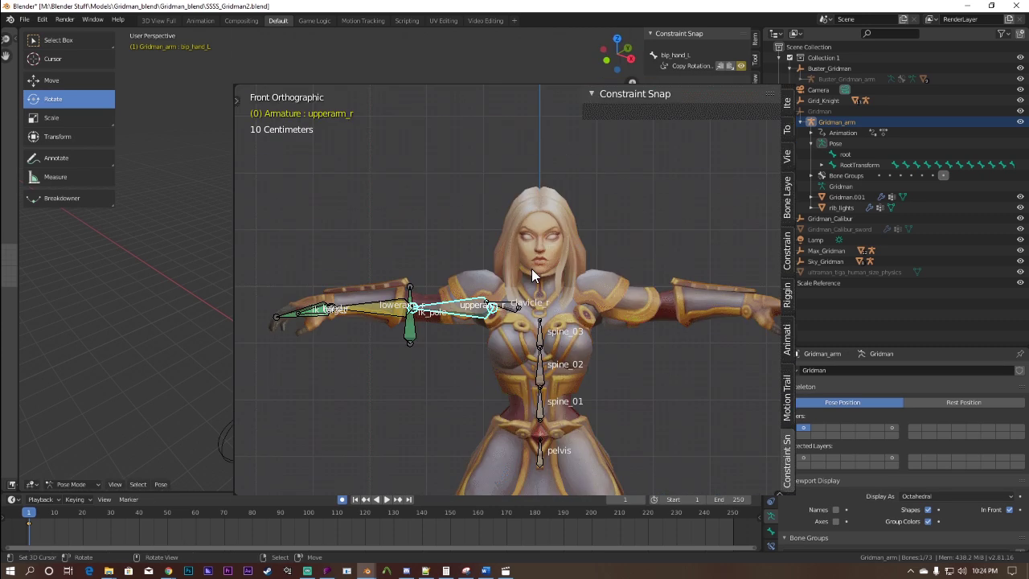
pyautogui.click(563, 238)
# - Rotate lowerarm_r, then rotate hand_r so it points upward
pyautogui.click(369, 305)
pyautogui.press('r')
pyautogui.press('r')
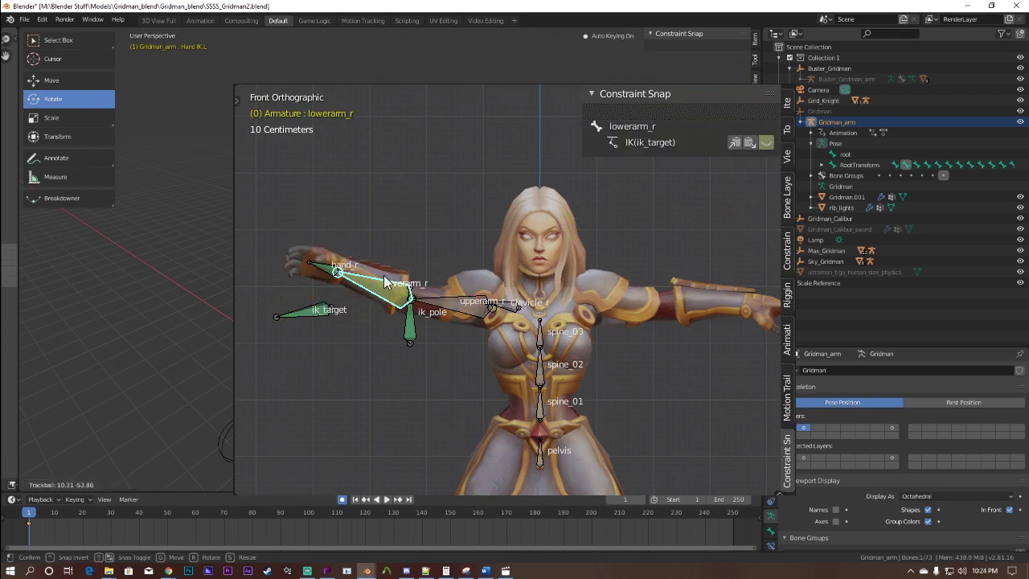
pyautogui.click(510, 361)
pyautogui.click(421, 218)
pyautogui.press('r')
pyautogui.press('r')
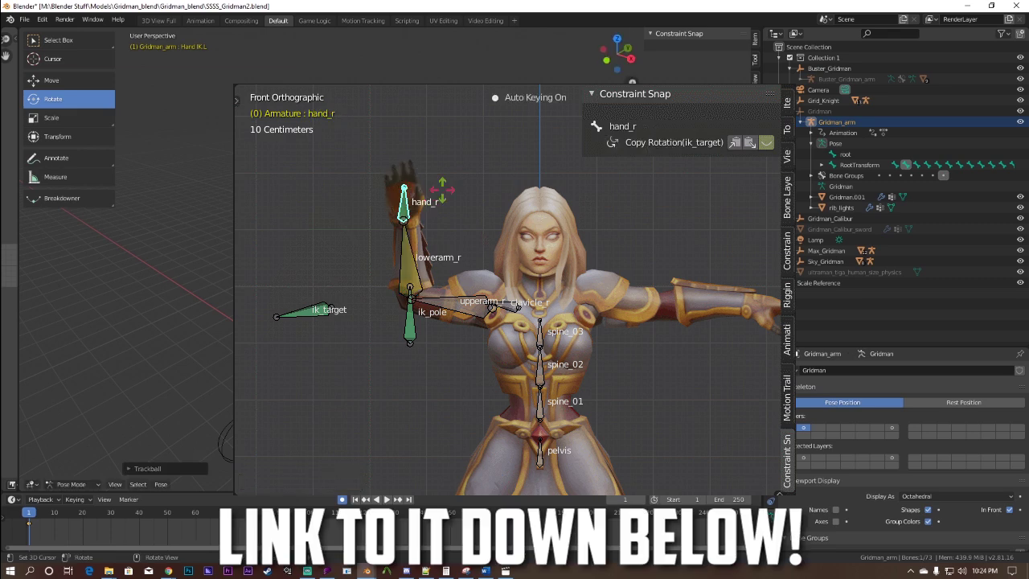
pyautogui.click(415, 250)
# - Re-rotate lowerarm_r so the hand tilts up-left, then check hand_r's constraint
pyautogui.click(416, 250)
pyautogui.press('r')
pyautogui.click(493, 202)
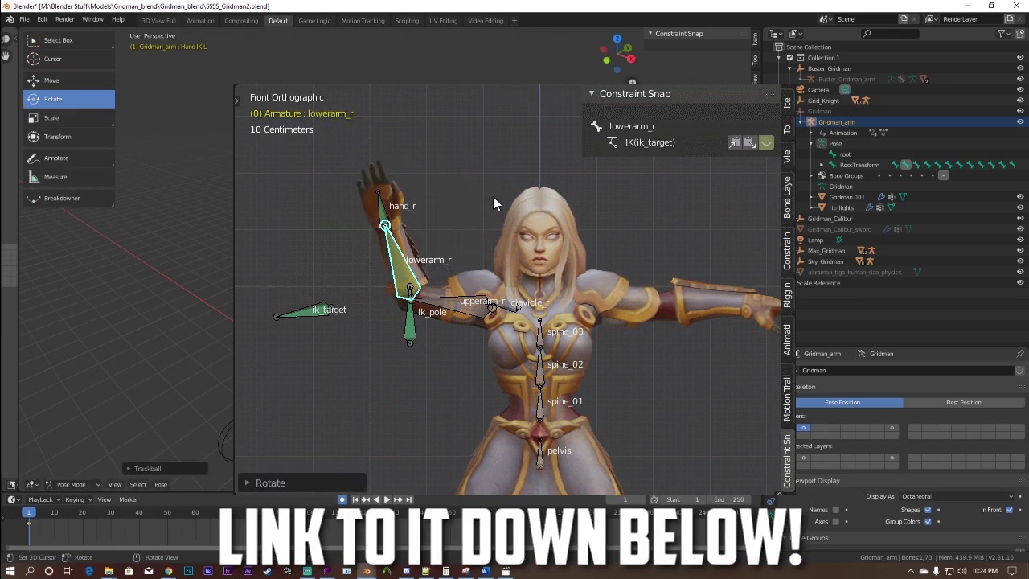
pyautogui.click(392, 211)
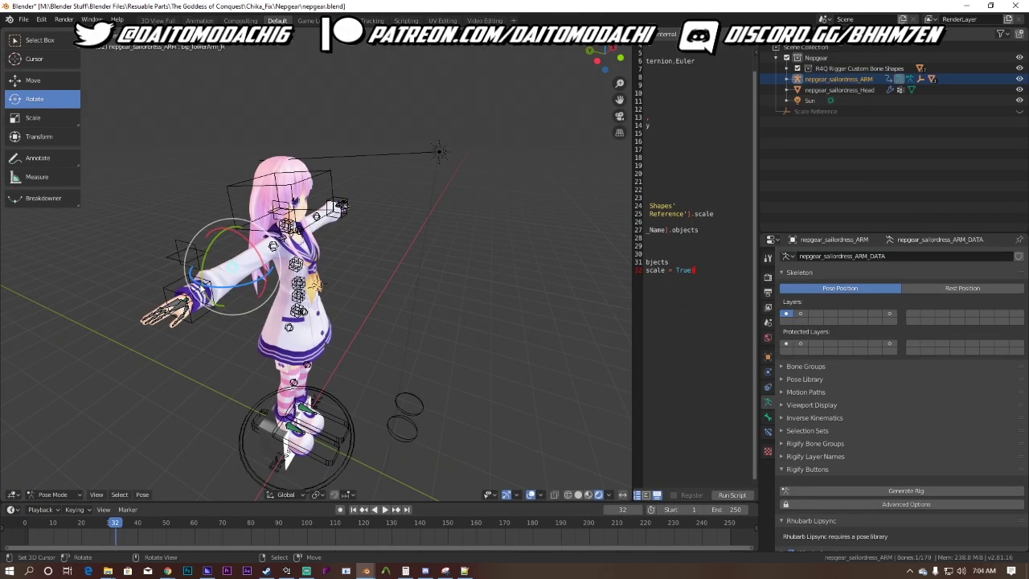
pyautogui.click(193, 290)
# - Rotate the Nepgear hand bone, then select Arm FK/IK Controller.R ready to move
pyautogui.press('r')
pyautogui.press('r')
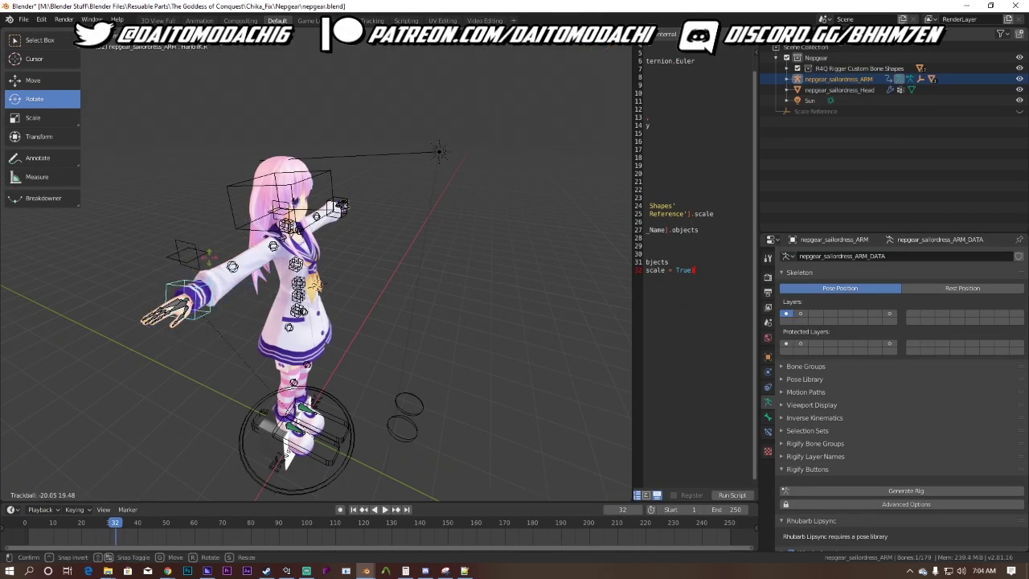
pyautogui.click(207, 274)
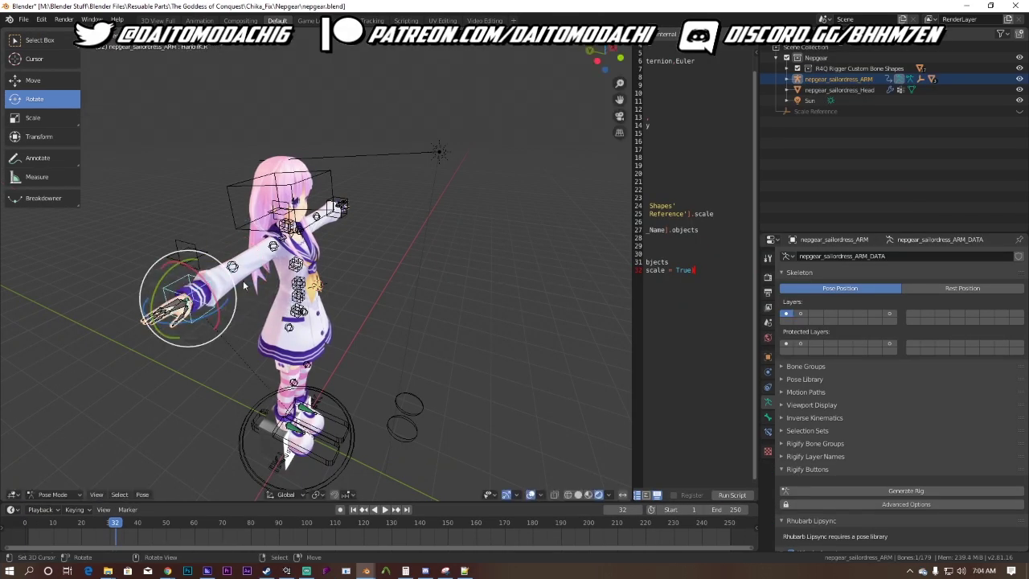
pyautogui.moveTo(243, 281); pyautogui.dragTo(322, 278, button='middle')
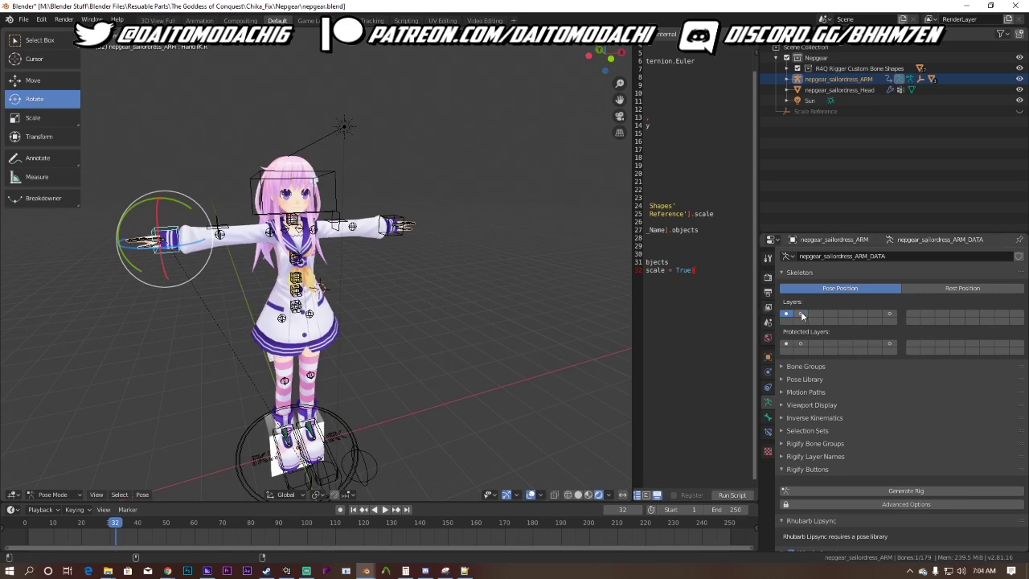
pyautogui.click(211, 183)
pyautogui.hotkey('shift', 'space')
pyautogui.press('g')
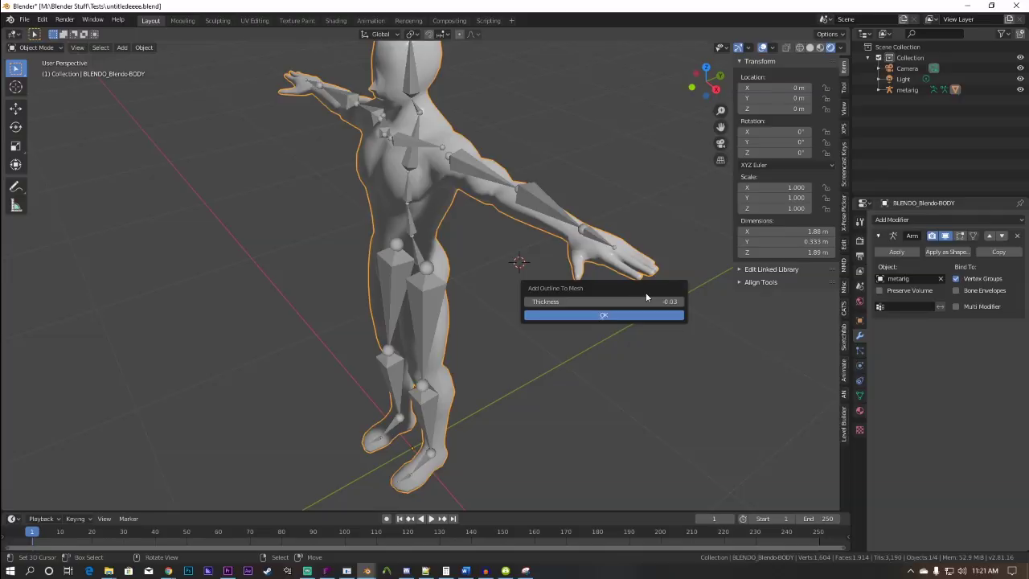
# - Confirm the Solidify outline on the body mesh (Thickness -0.025 m) and deselect it
pyautogui.click(643, 315)
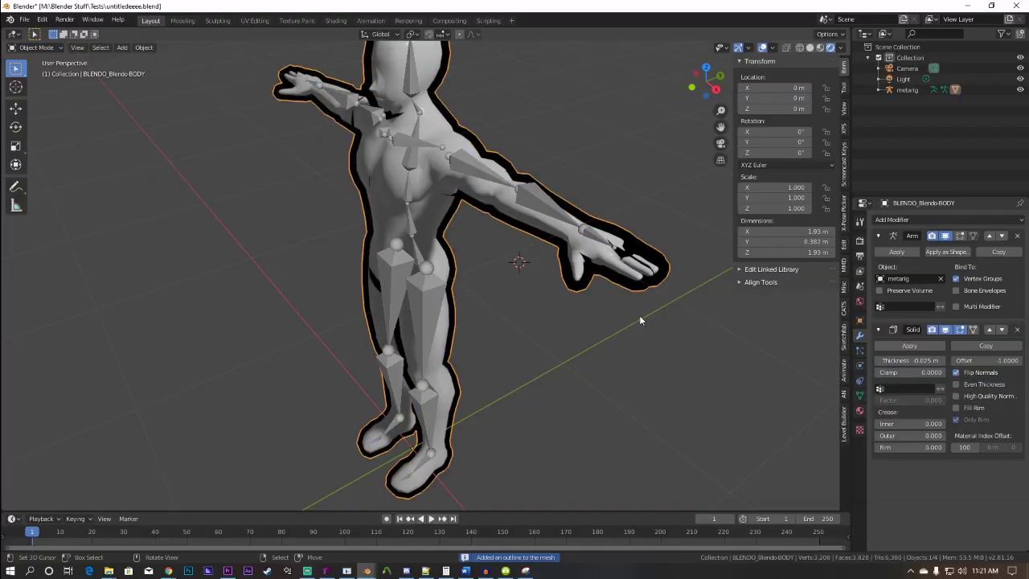
pyautogui.click(593, 293)
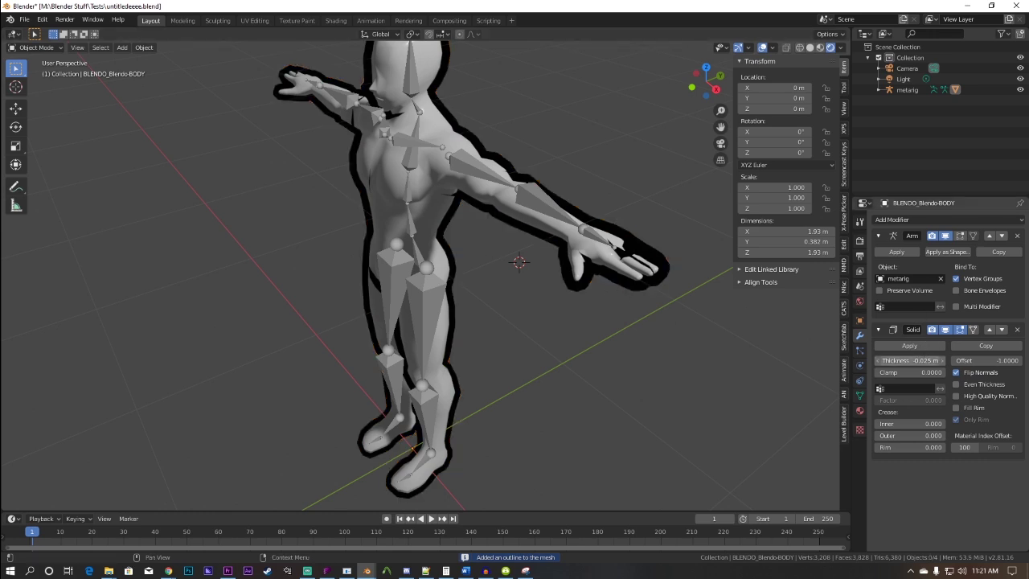